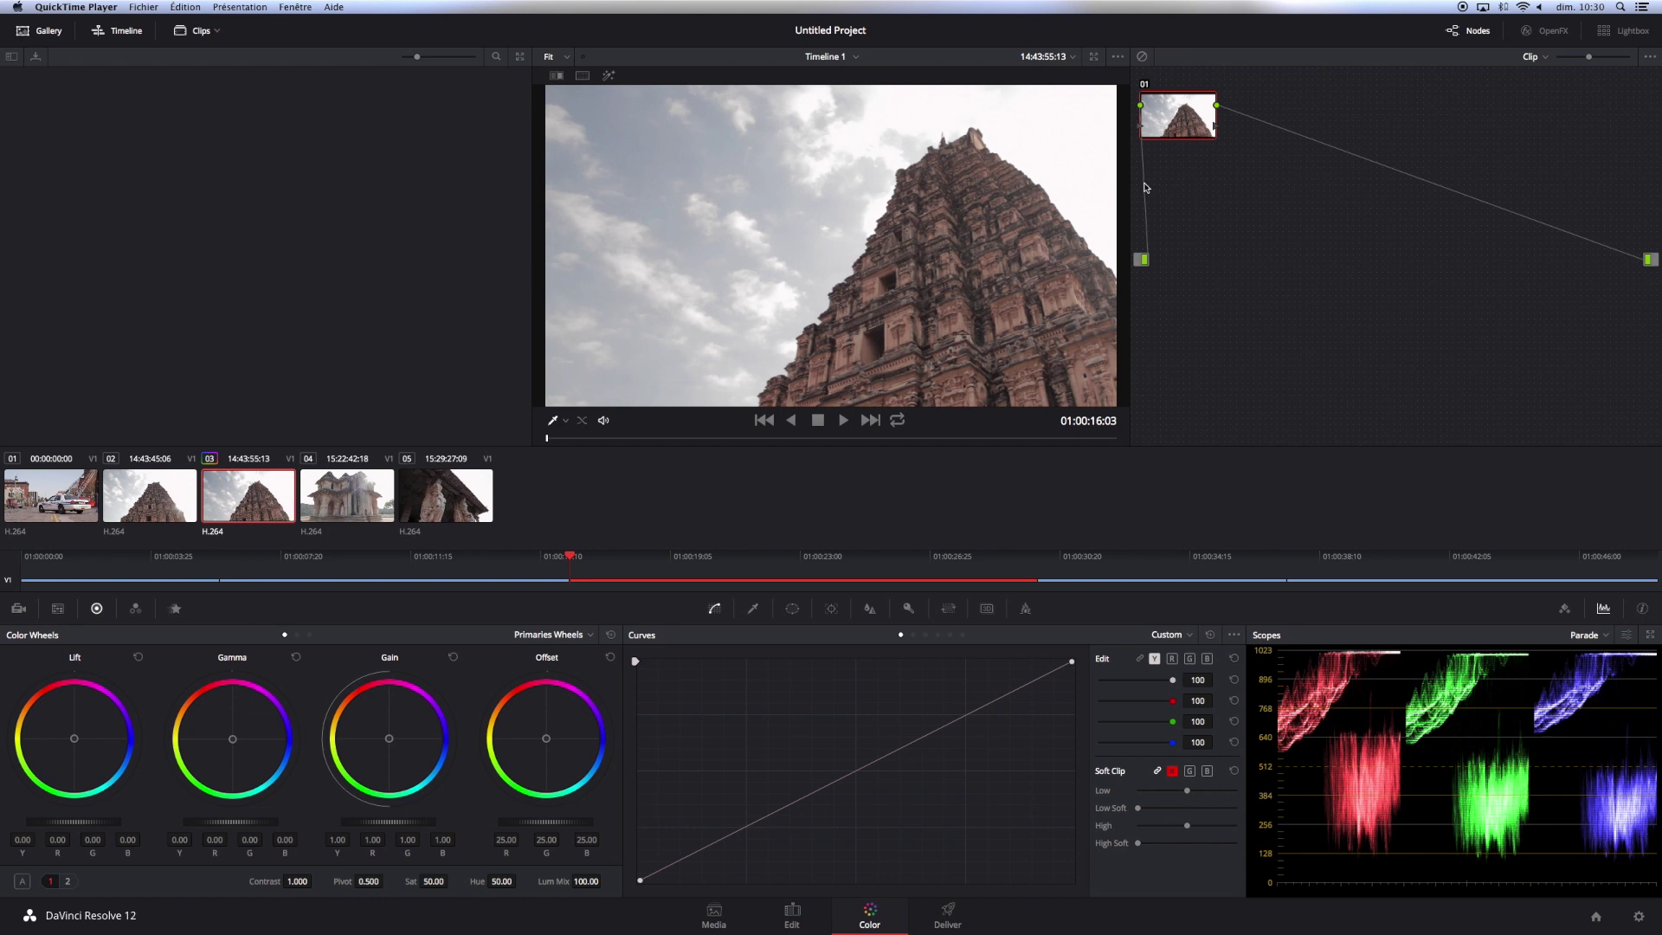
- Move node 01 lower and further right in the Node Editor
left_click_drag(1176, 121, 1205, 132)
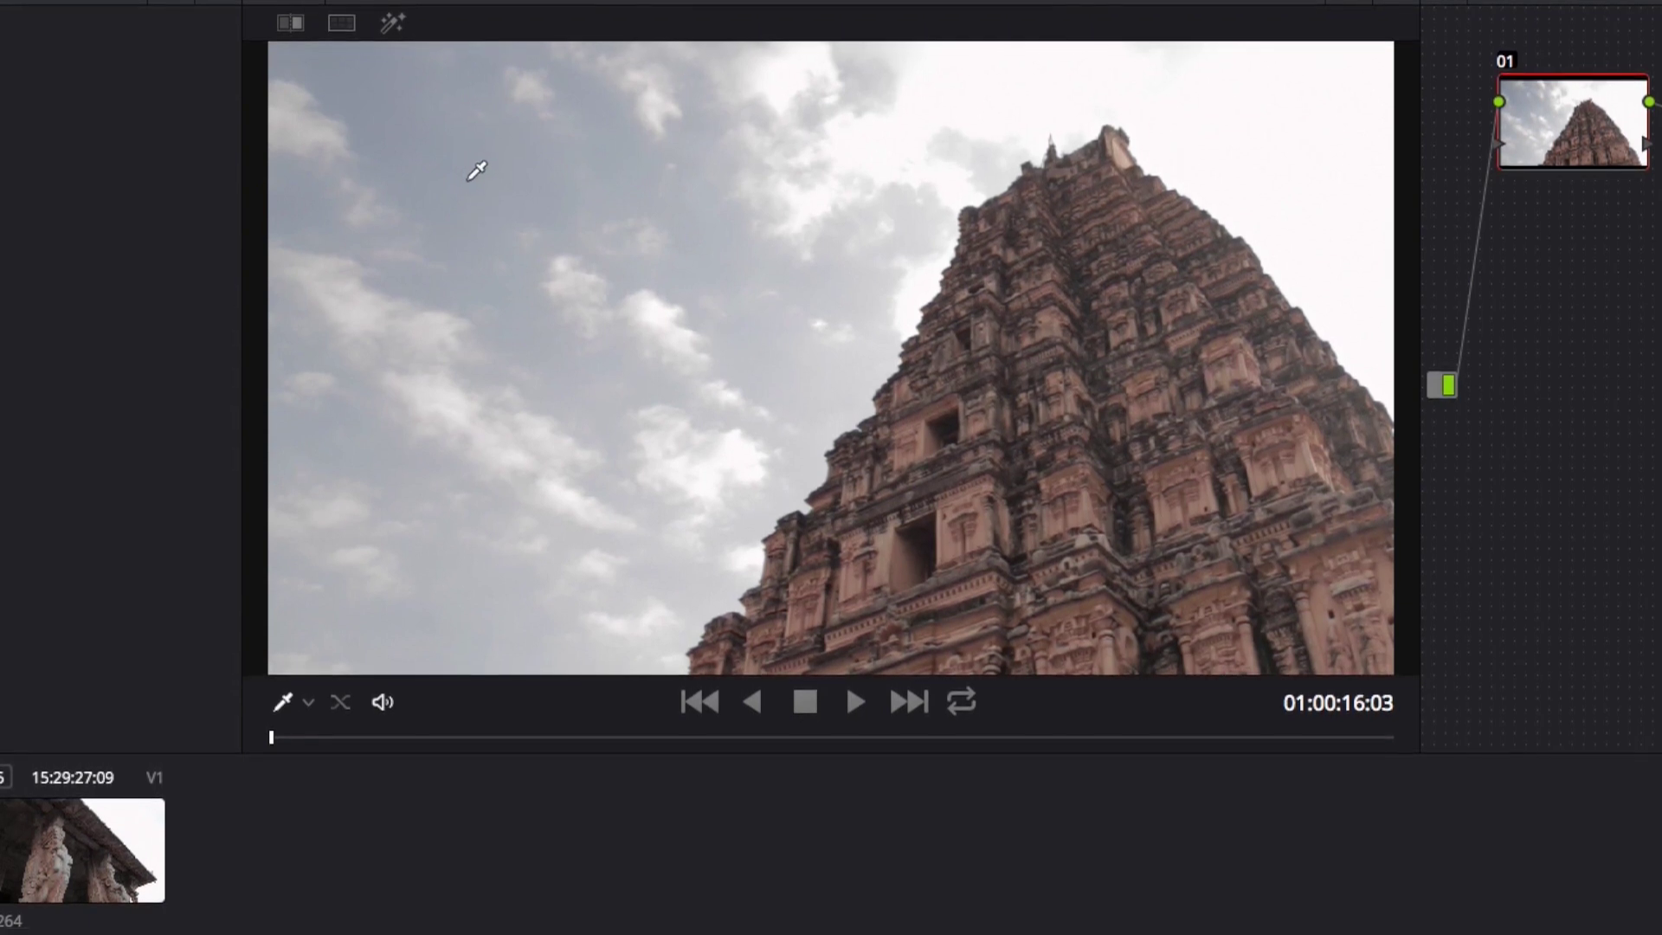
left_click_drag(1555, 120, 1555, 142)
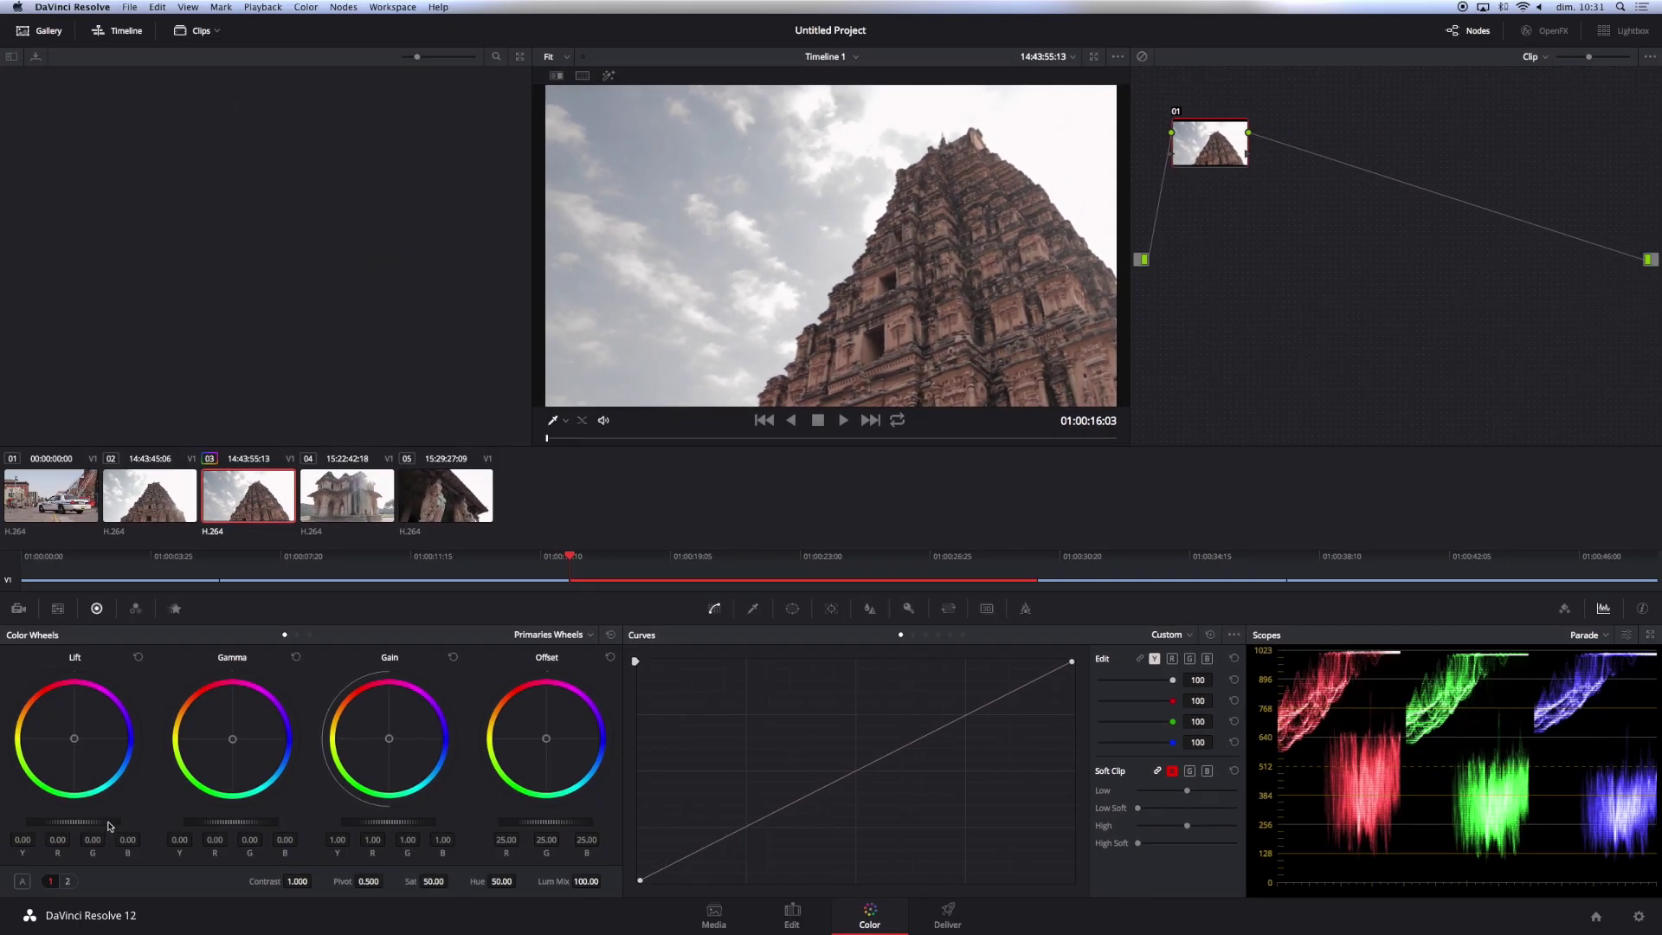
- Set Lift to about -0.06 with a slight balance shift, Gamma 0.01 and Gain 1.01
left_click_drag(110, 826, 45, 825)
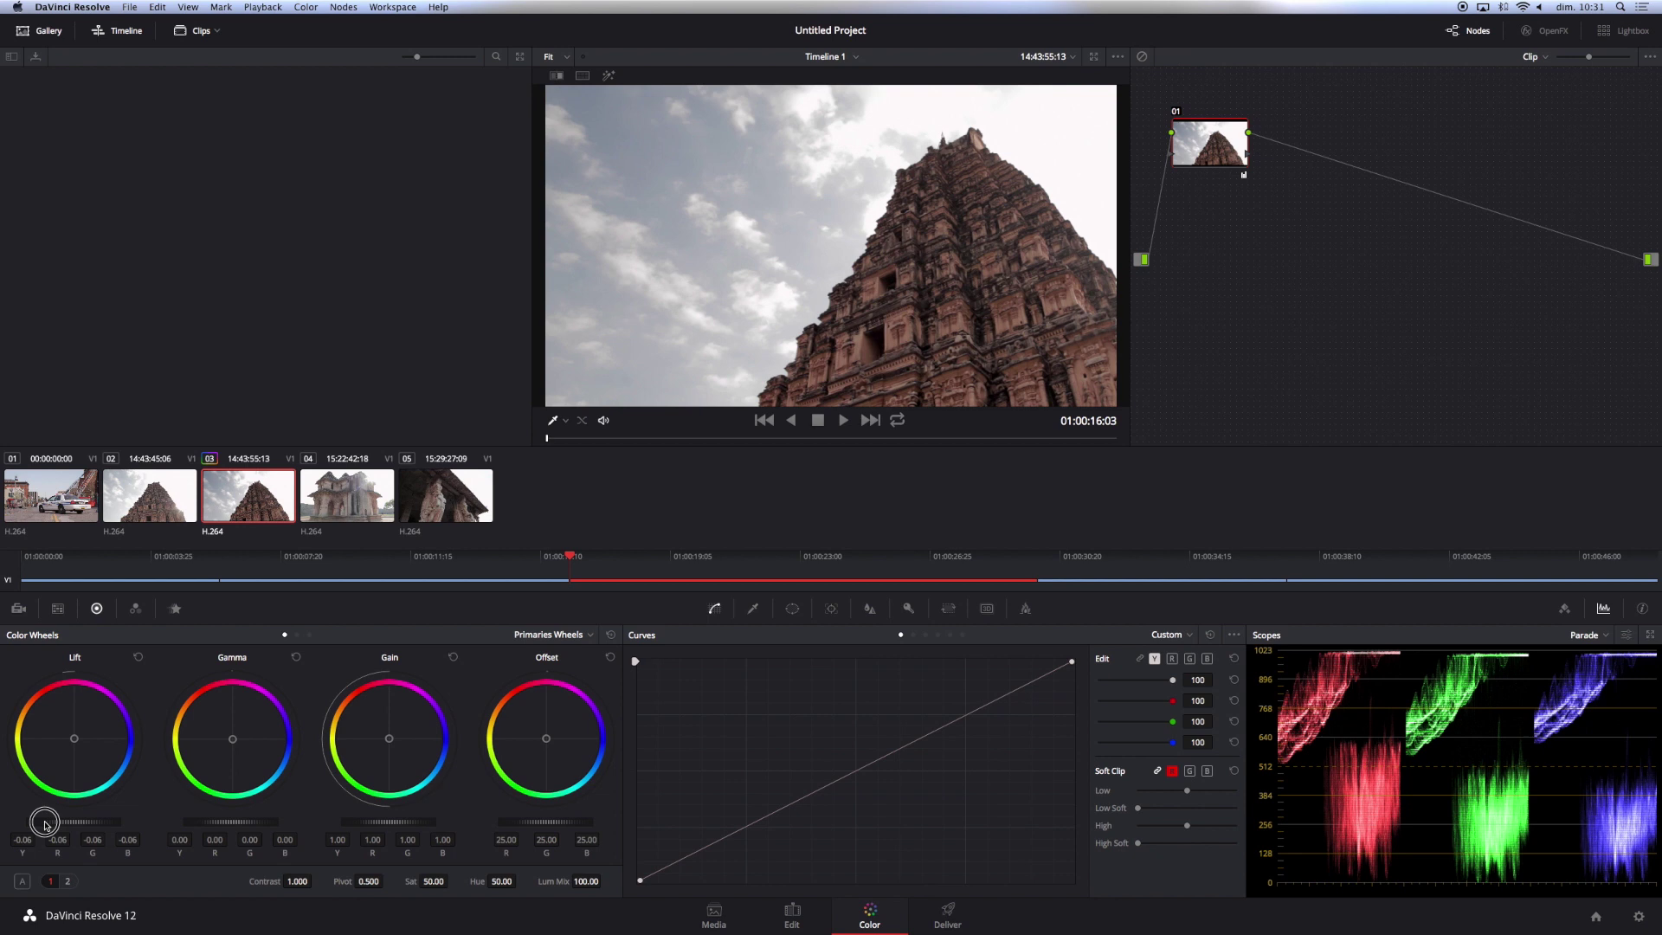
mouse_move(73, 741)
left_mouse_down()
mouse_move(88, 751)
mouse_move(75, 740)
left_mouse_up()
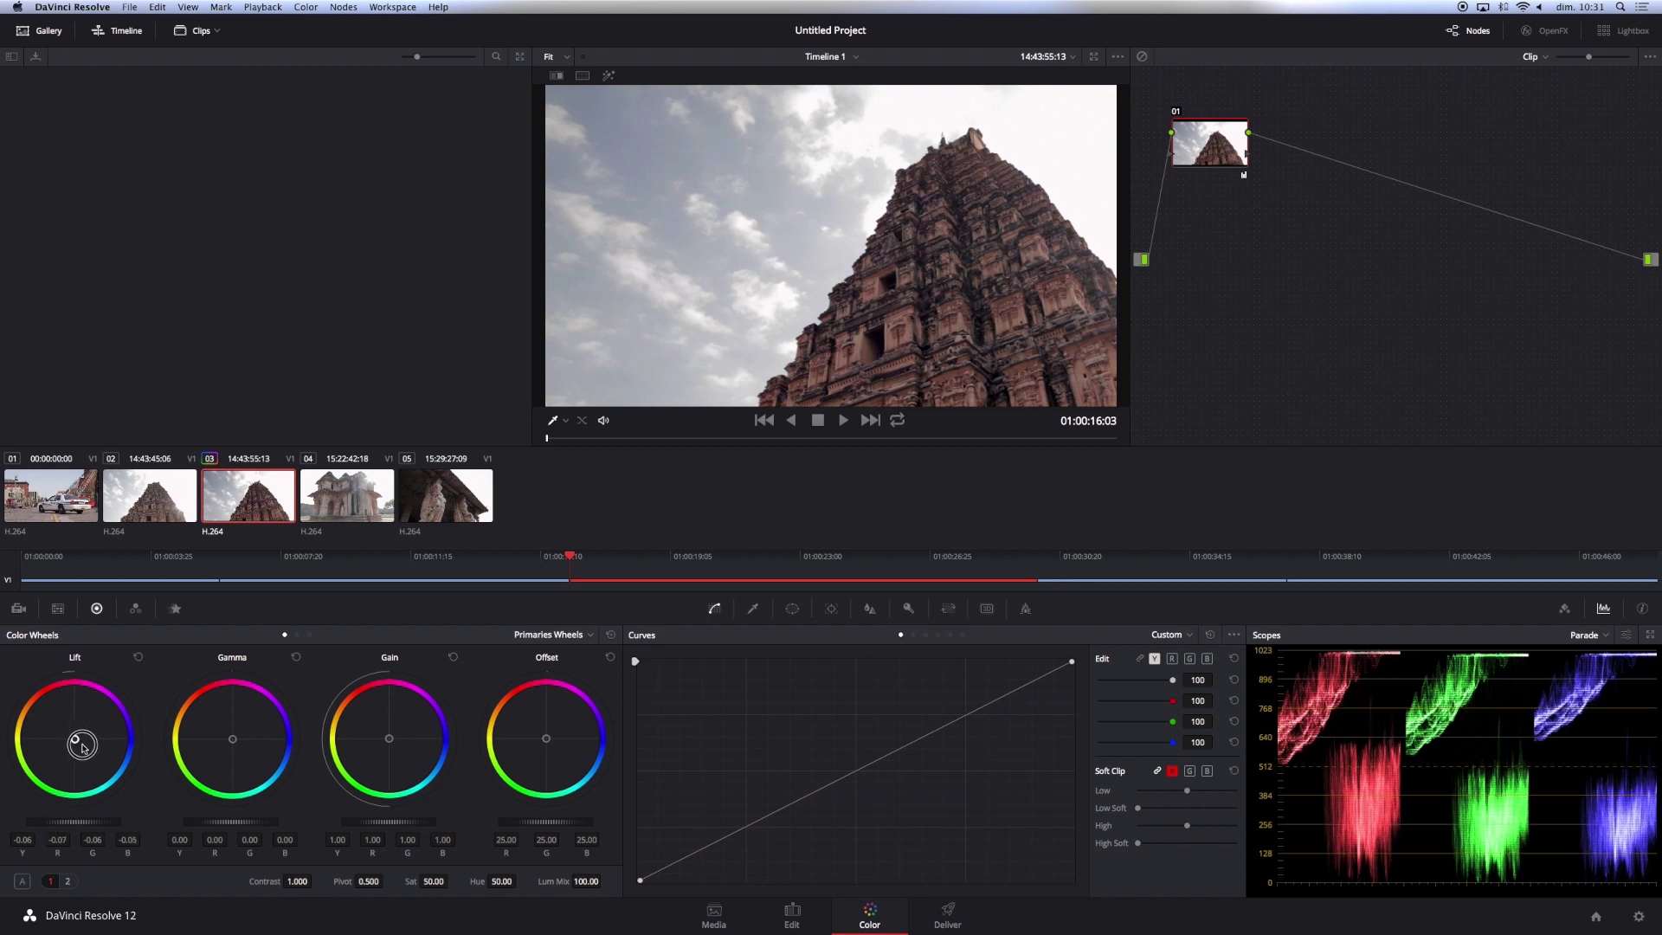
left_click_drag(226, 823, 247, 825)
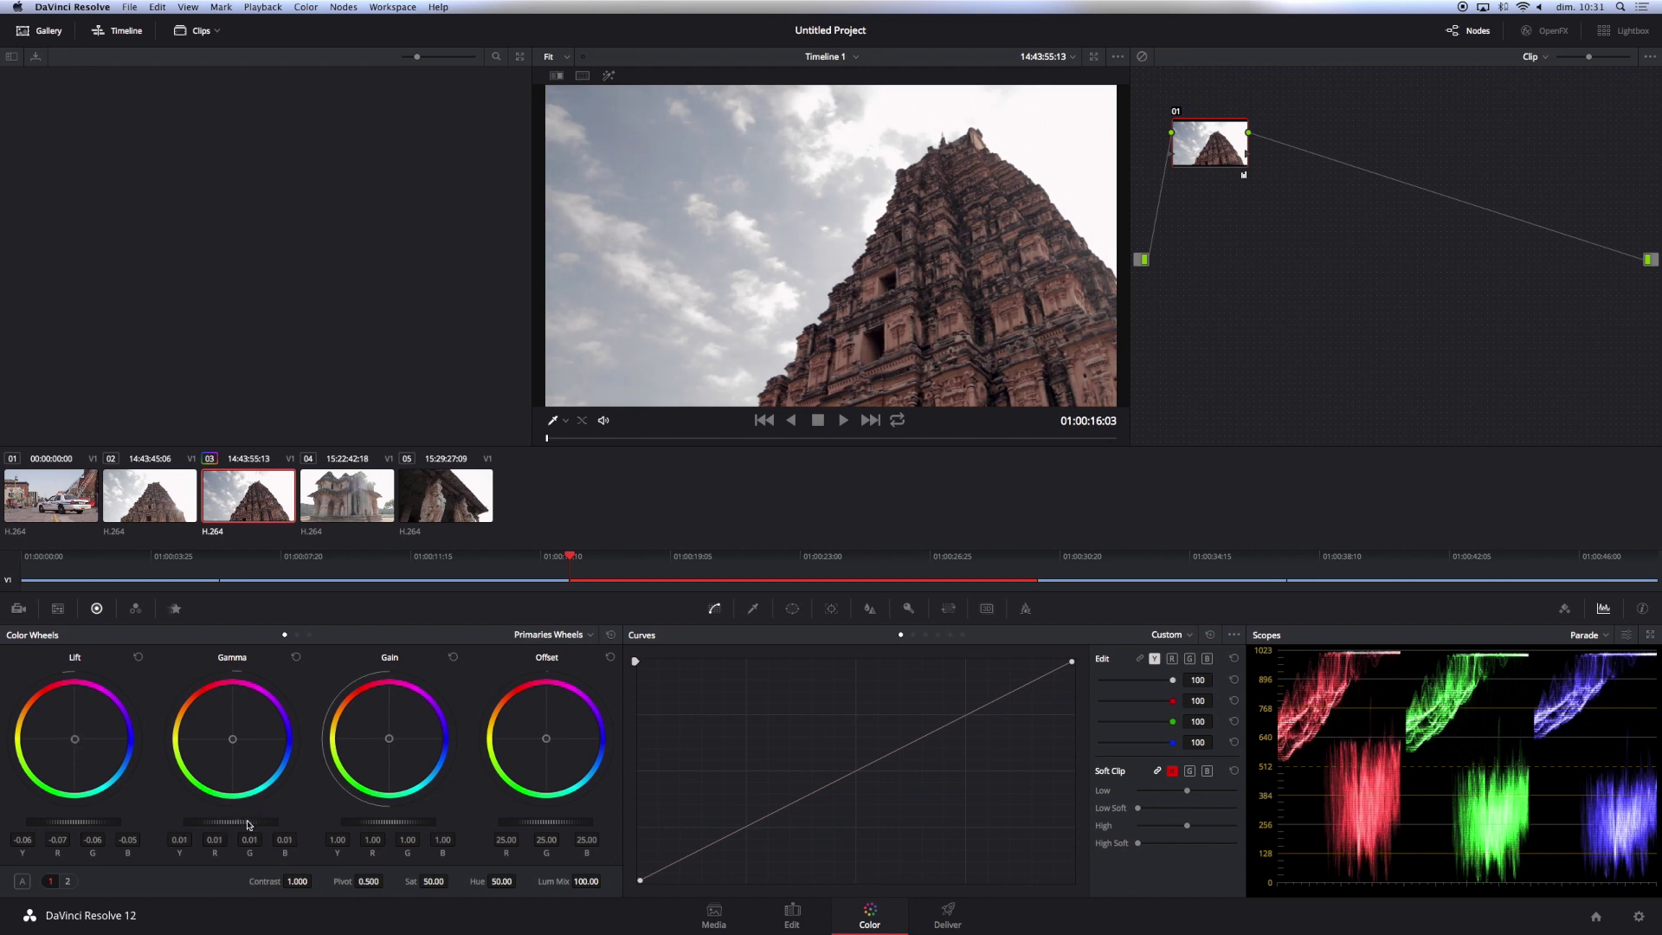
left_click_drag(388, 825, 414, 823)
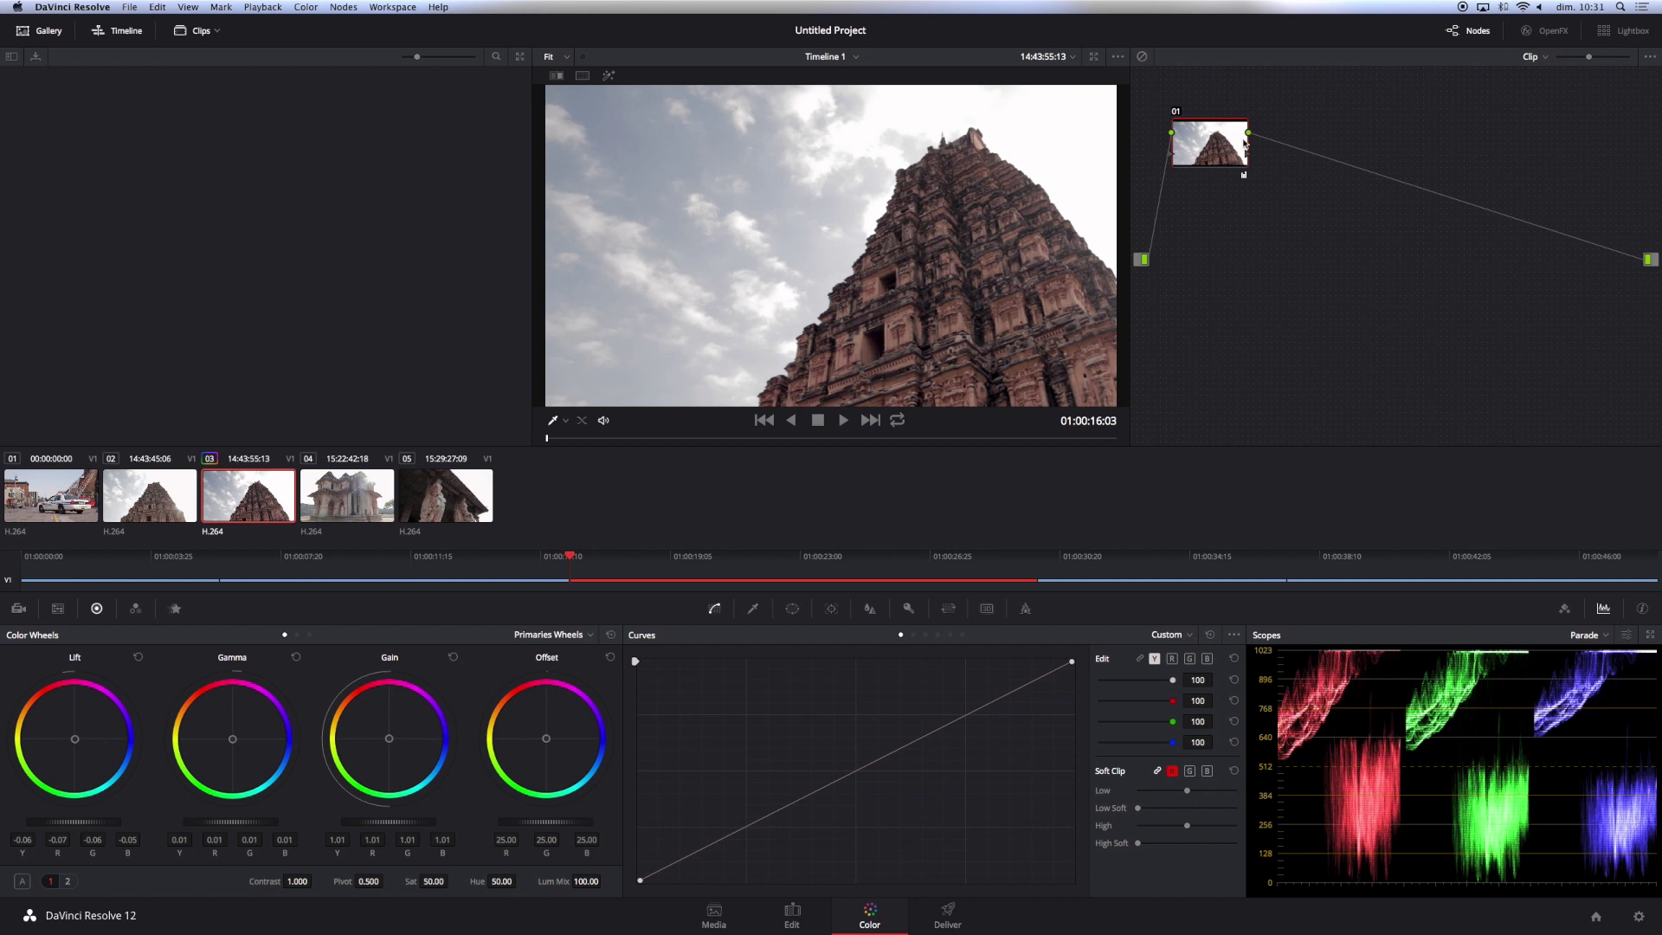
left_click_drag(1194, 144, 1222, 151)
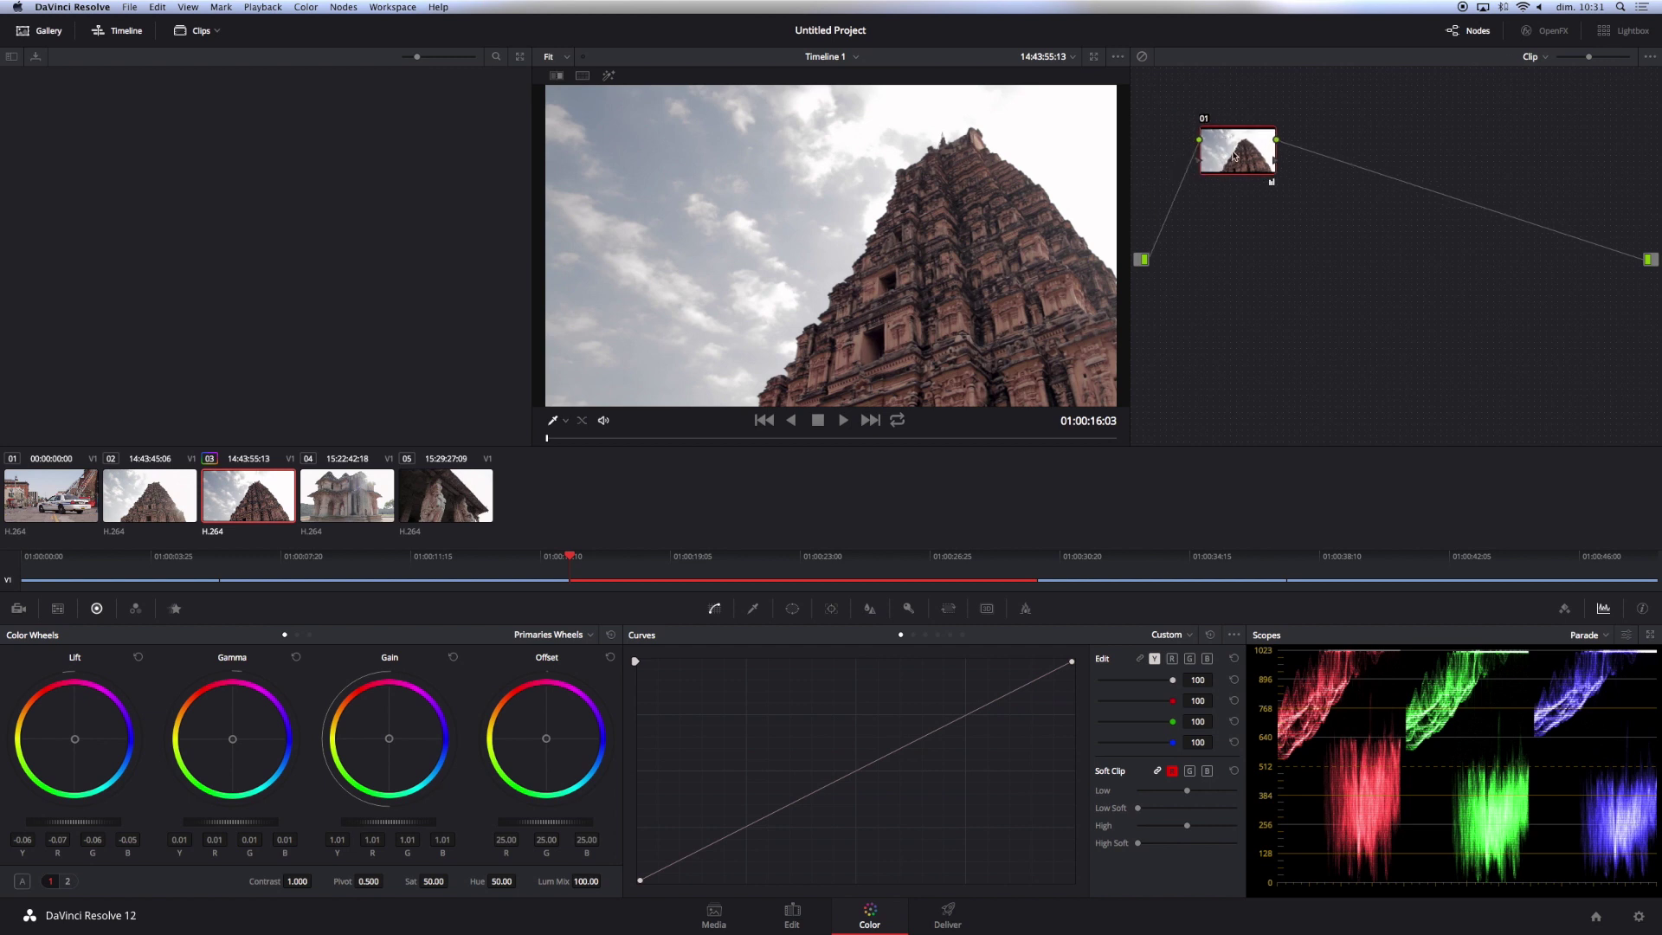
key("alt+s")
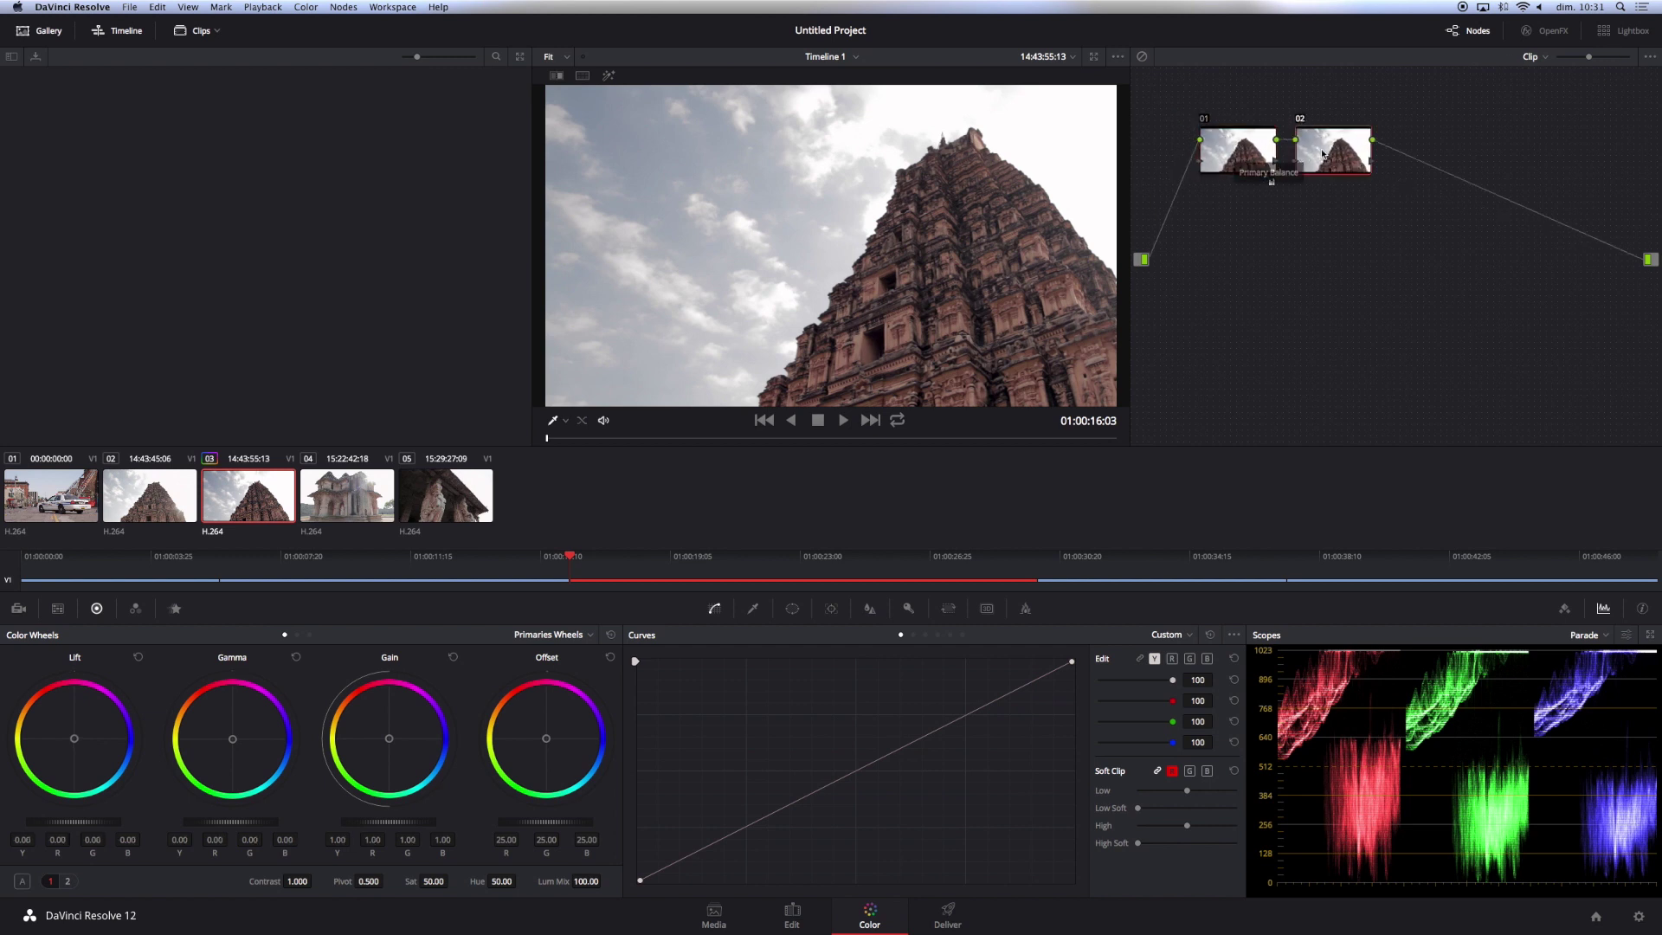
left_click_drag(1356, 158, 1463, 162)
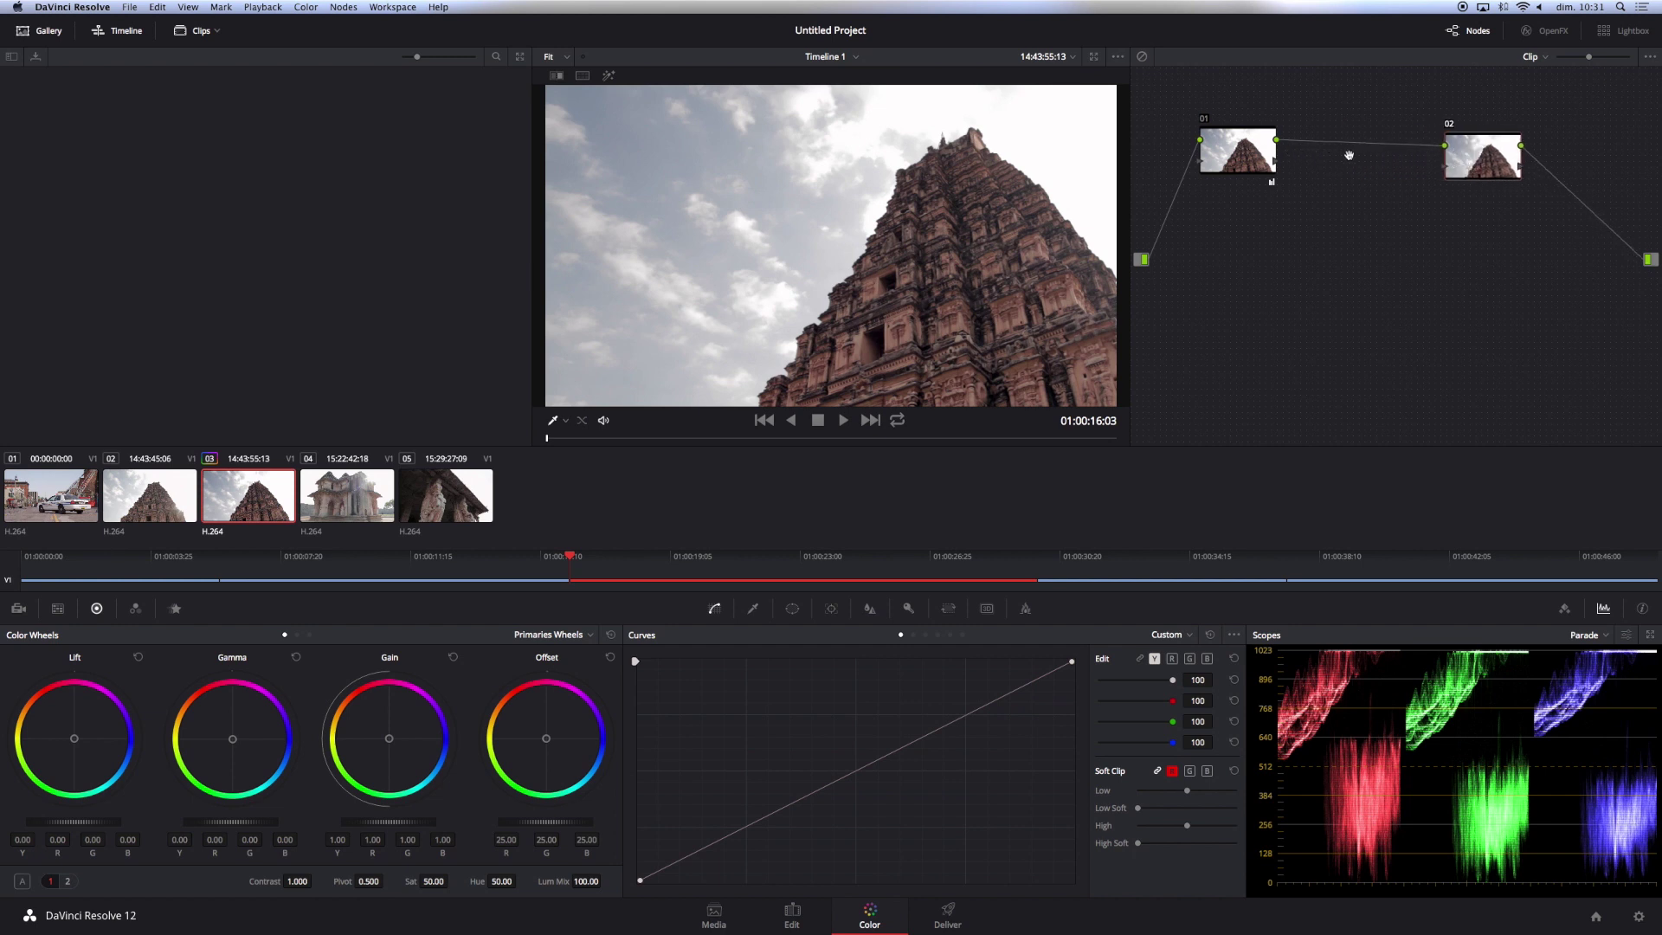
mouse_move(1472, 157)
left_mouse_down()
mouse_move(1491, 157)
mouse_move(1405, 168)
left_mouse_up()
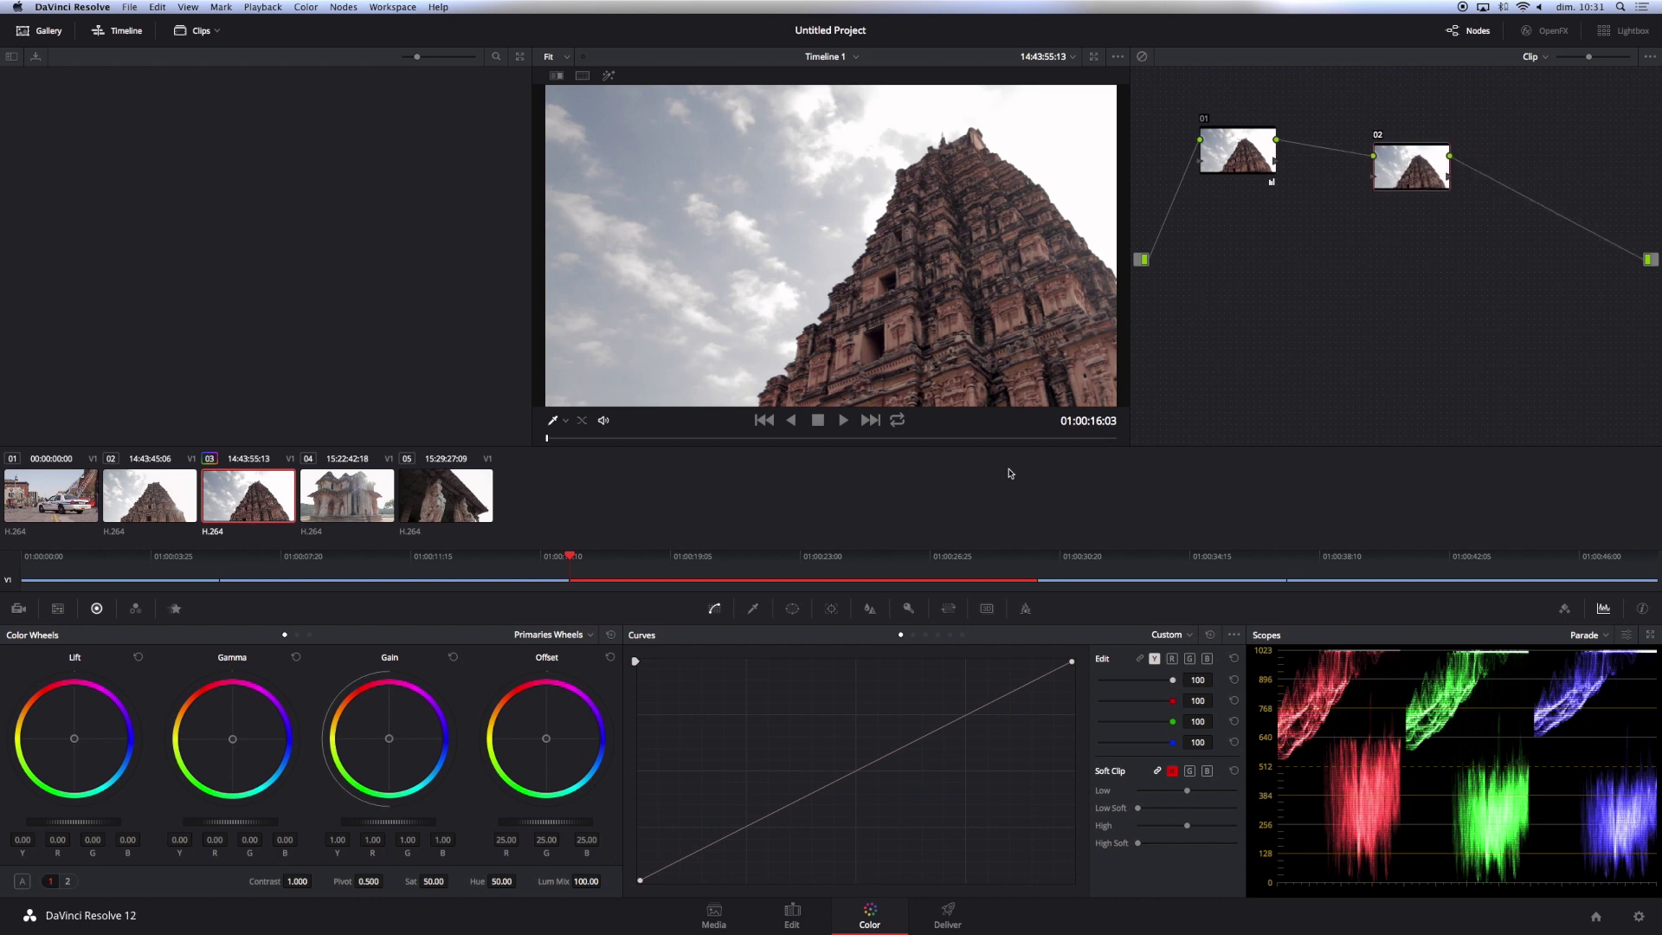
mouse_move(1406, 169)
left_mouse_down()
mouse_move(1394, 192)
mouse_move(1456, 188)
left_mouse_up()
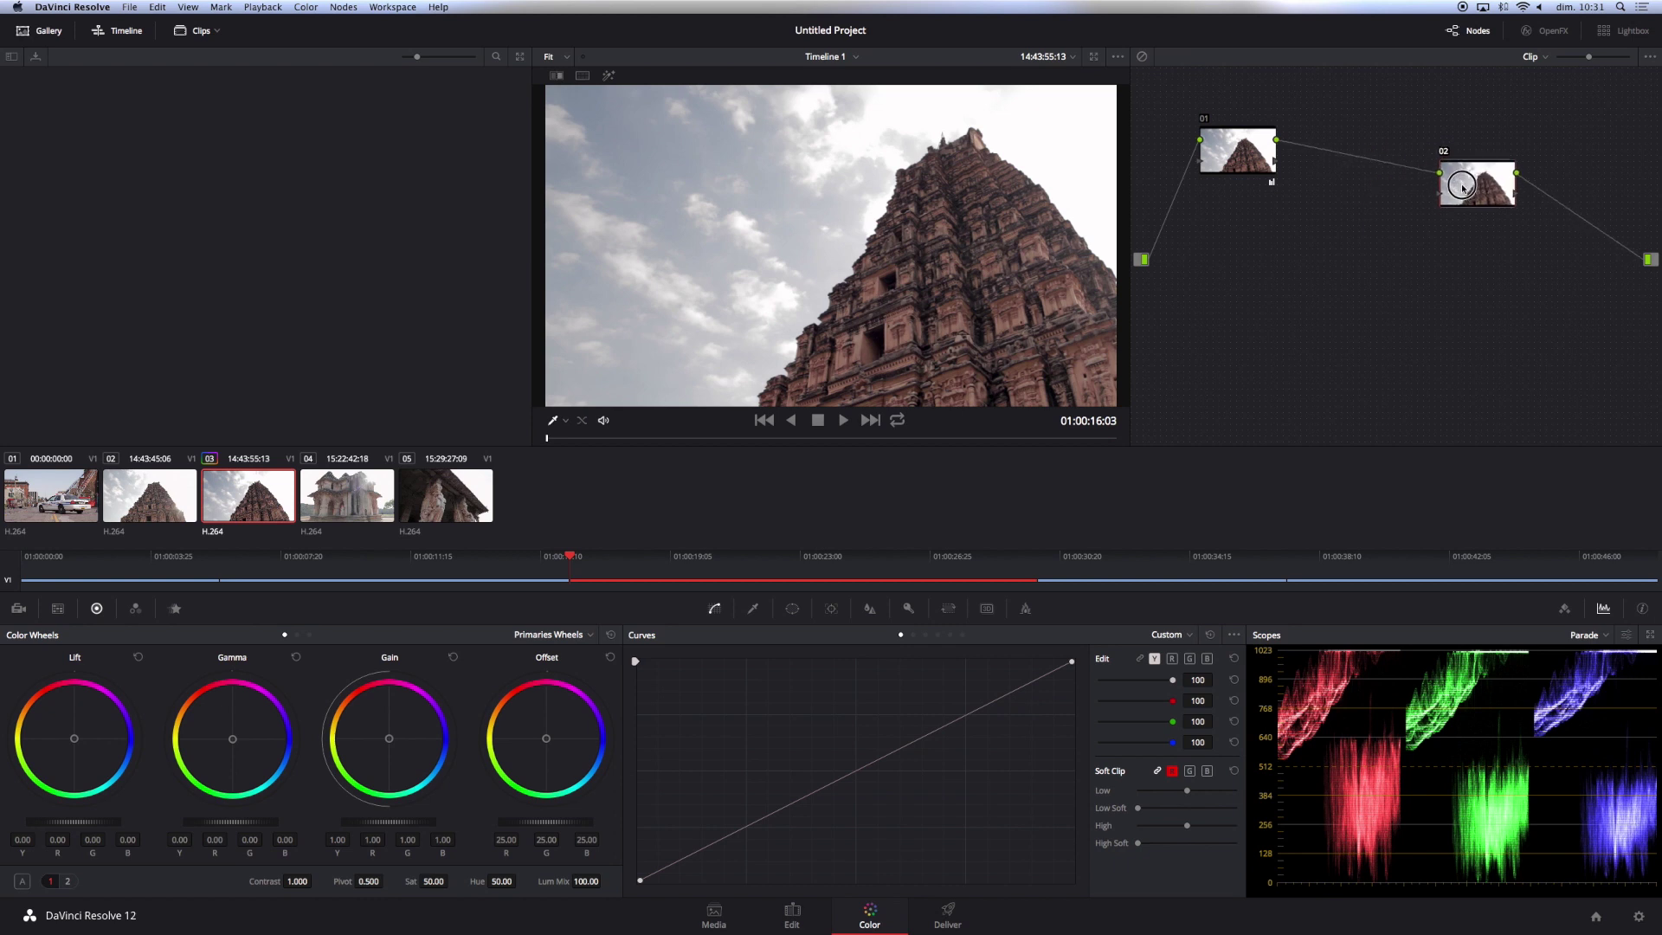
left_click(1249, 158)
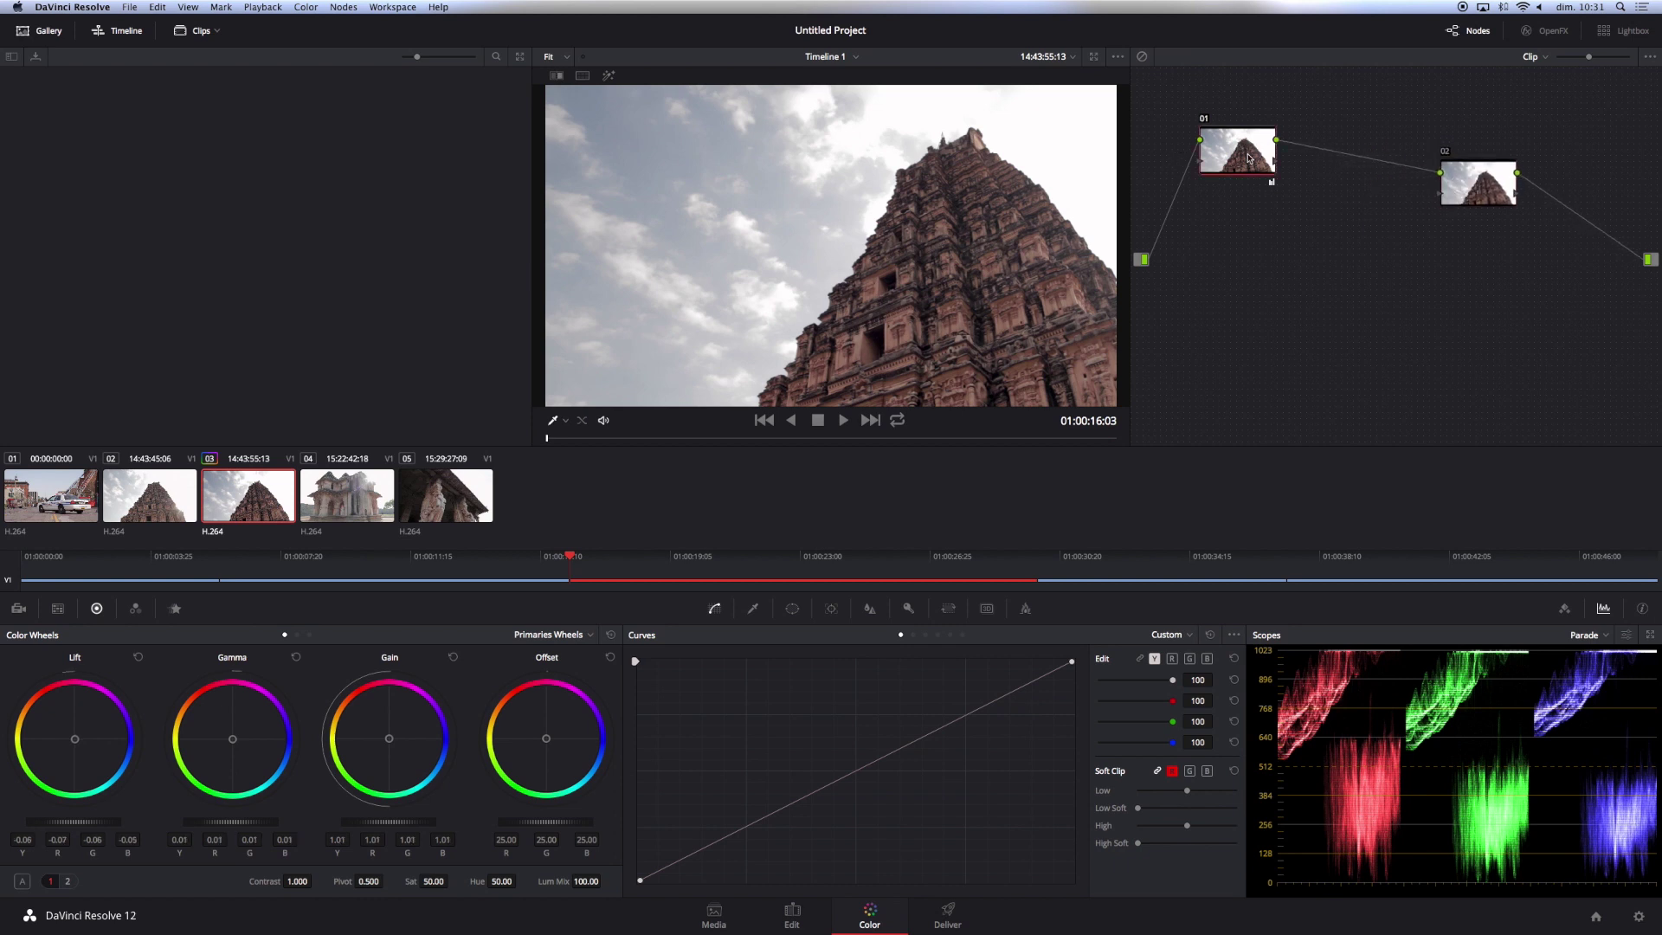
left_click(1466, 182)
key("Delete")
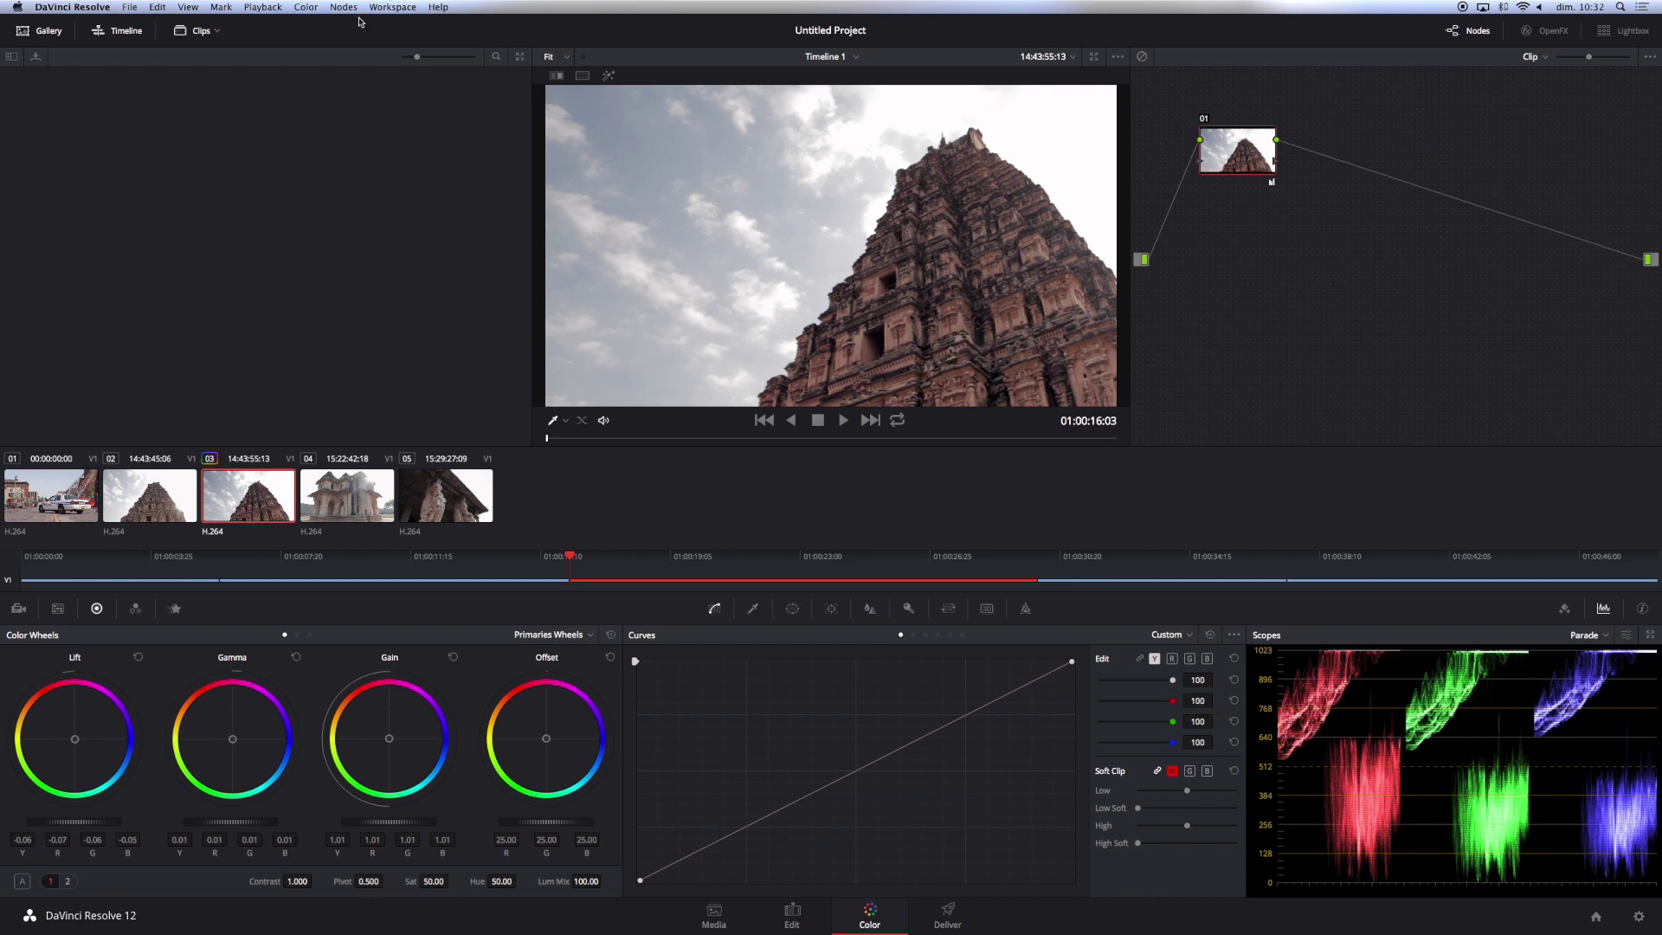
- Add a serial node 02 after node 01, discarding a trial parallel node
left_click(342, 8)
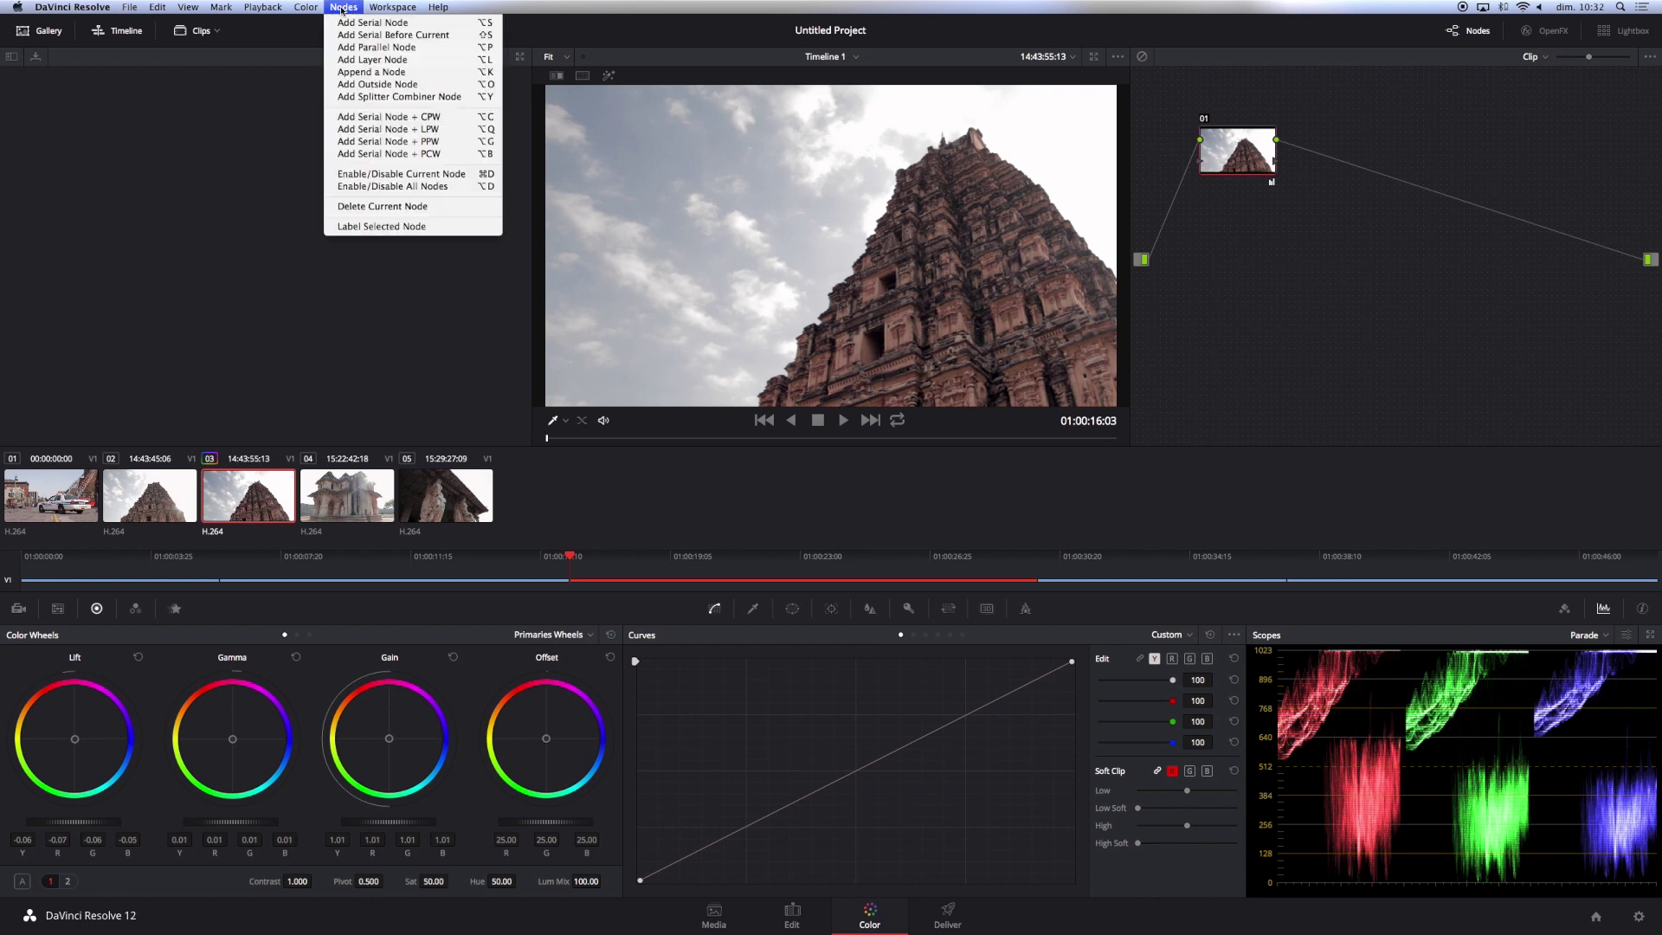
left_click(355, 47)
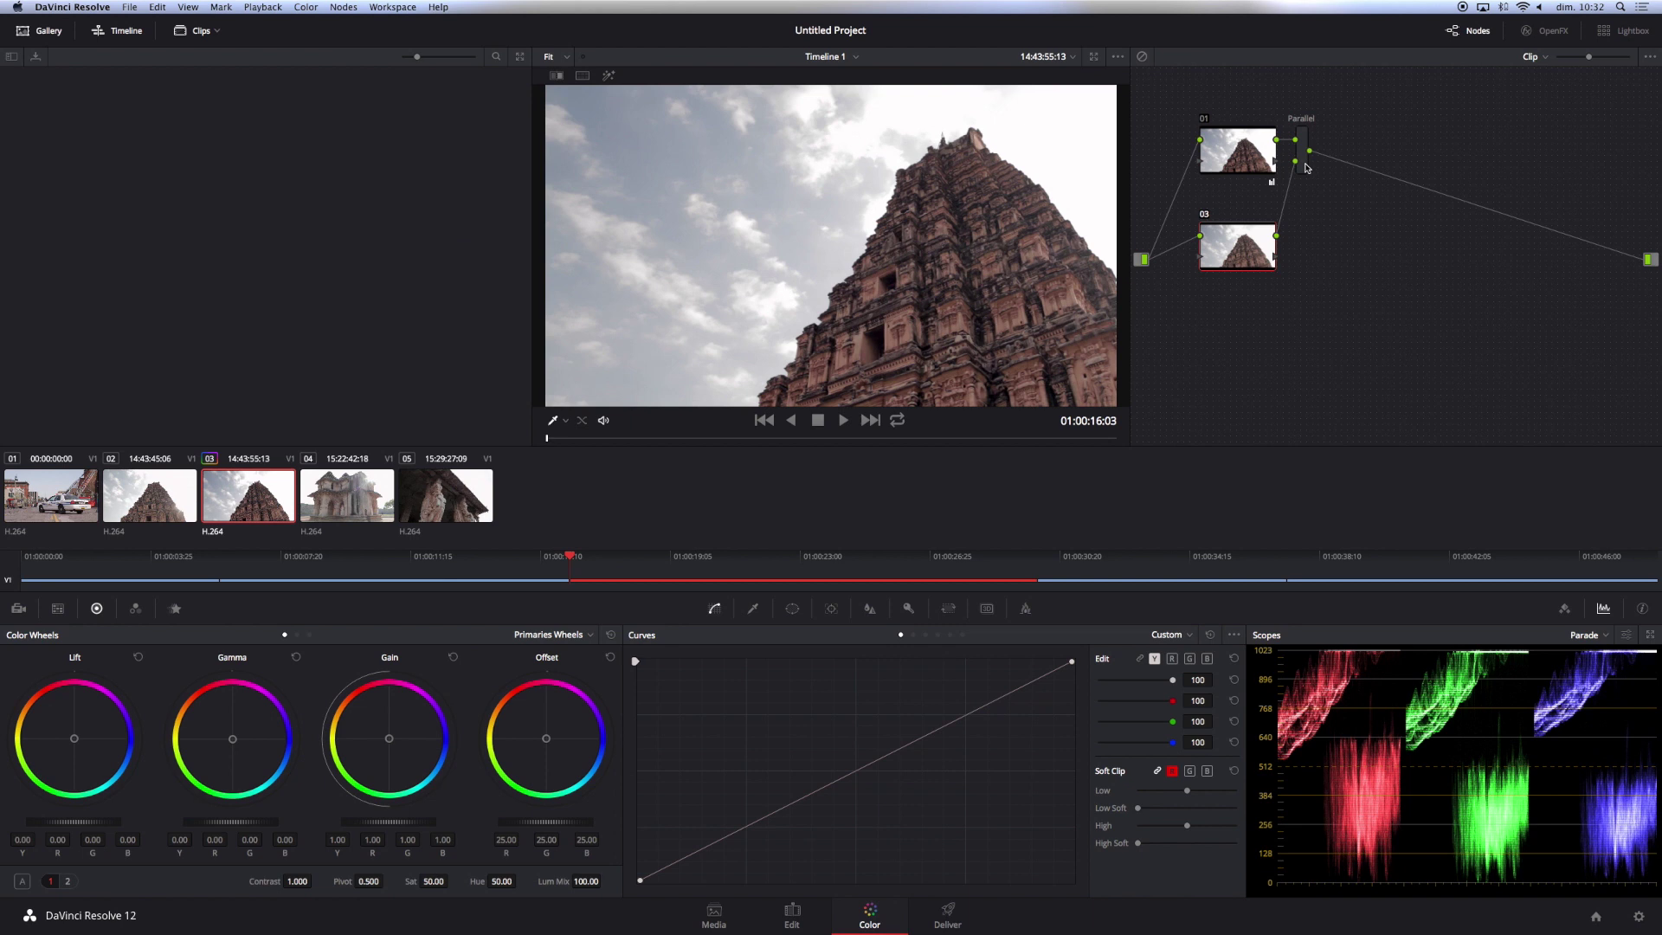
left_click_drag(1230, 256, 1227, 290)
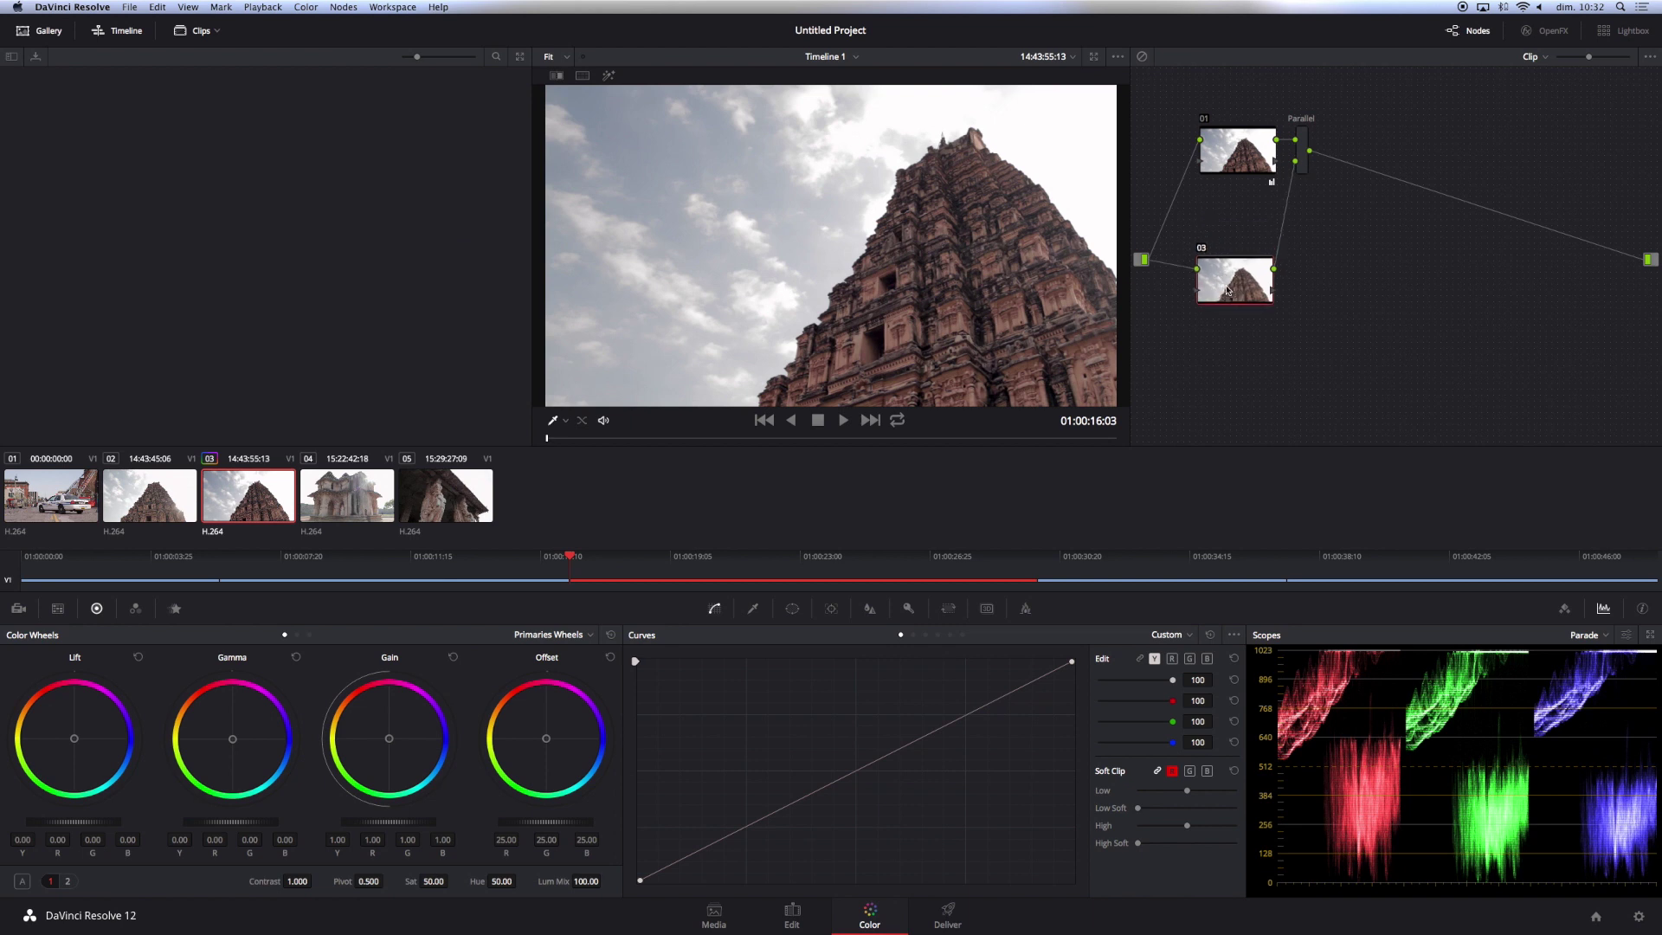
key("Delete")
key("alt+s")
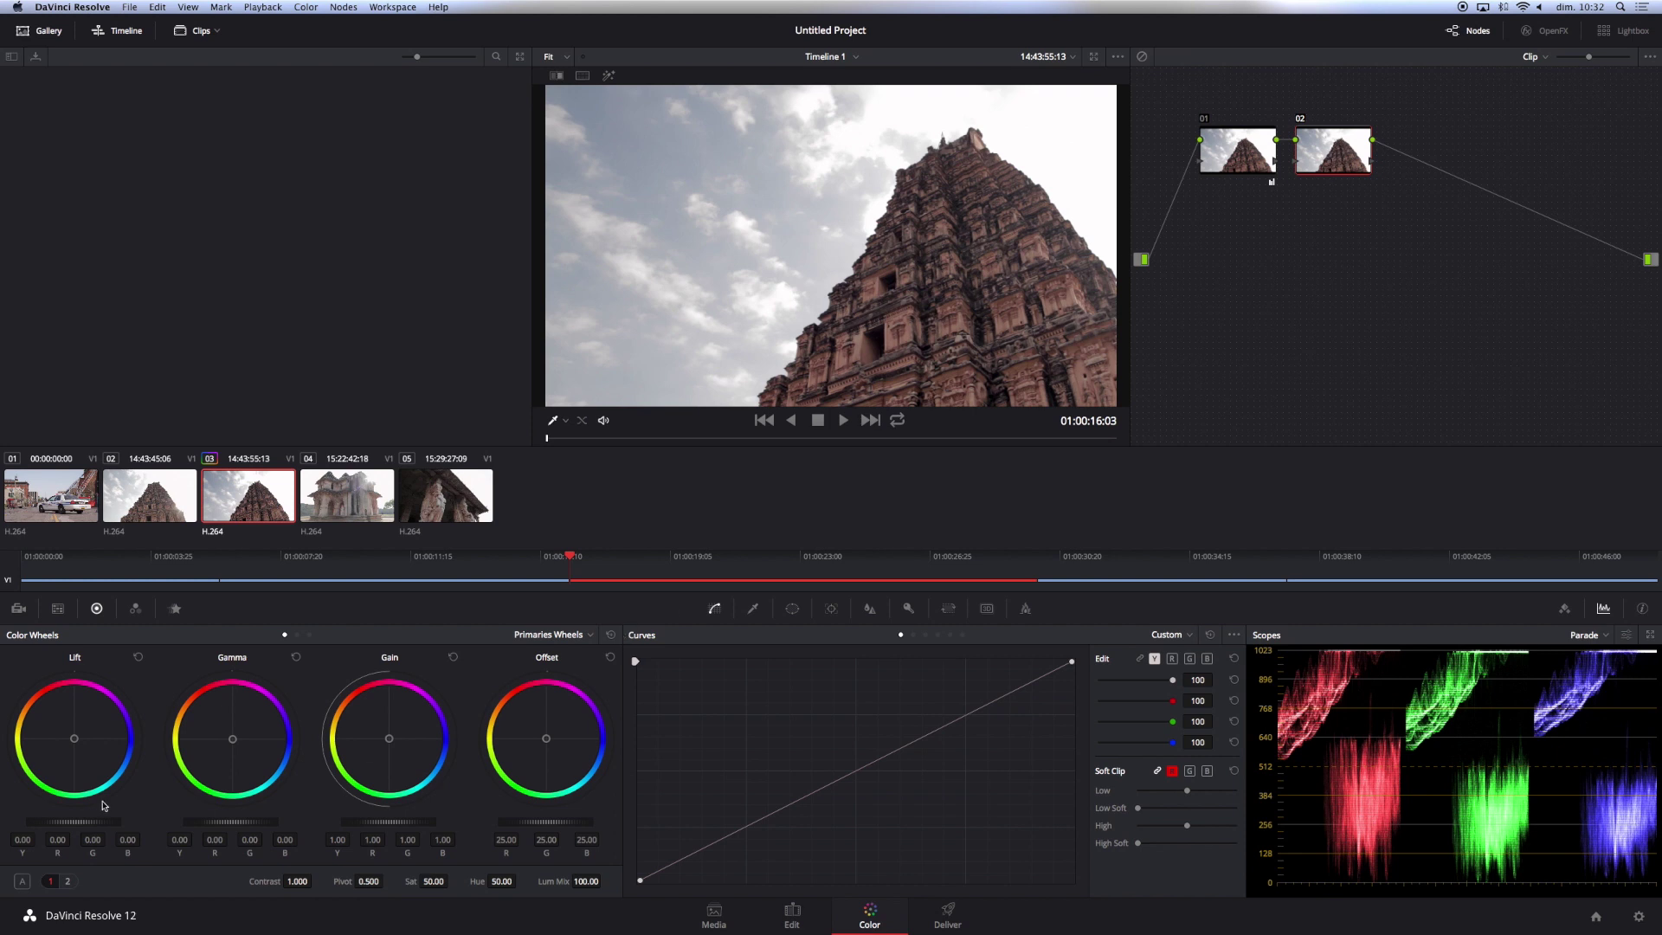
- On node 02, tint the Lift toward blue and raise the unlinked curves' black point
left_click_drag(97, 748, 99, 746)
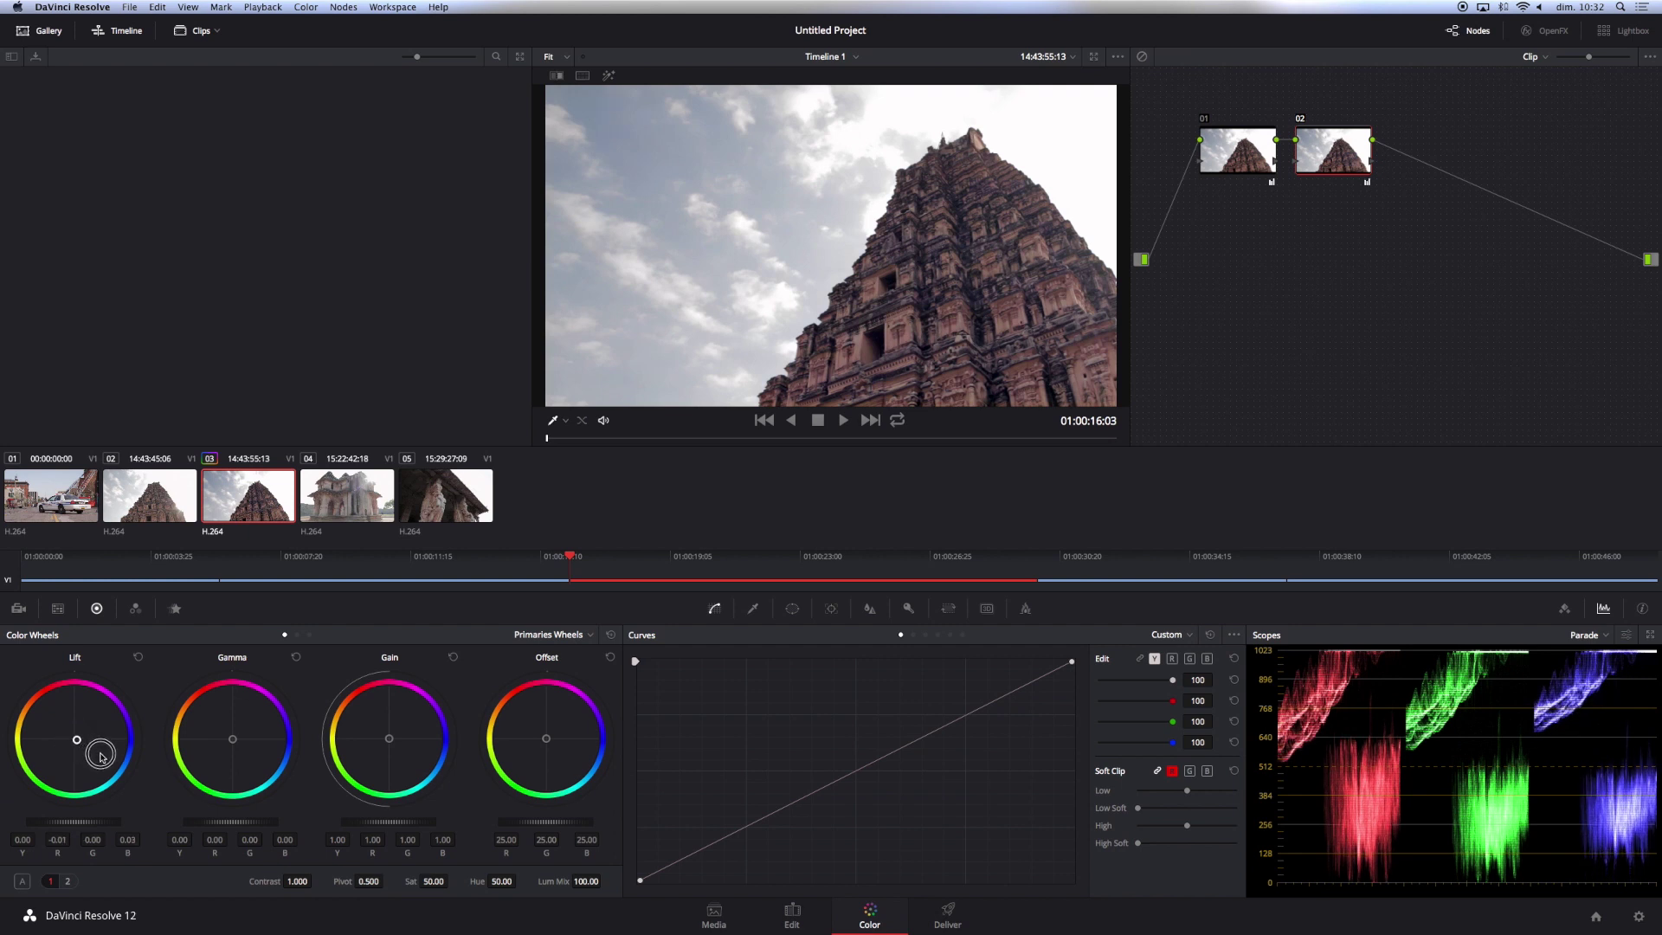
left_click(1140, 659)
left_click(739, 830)
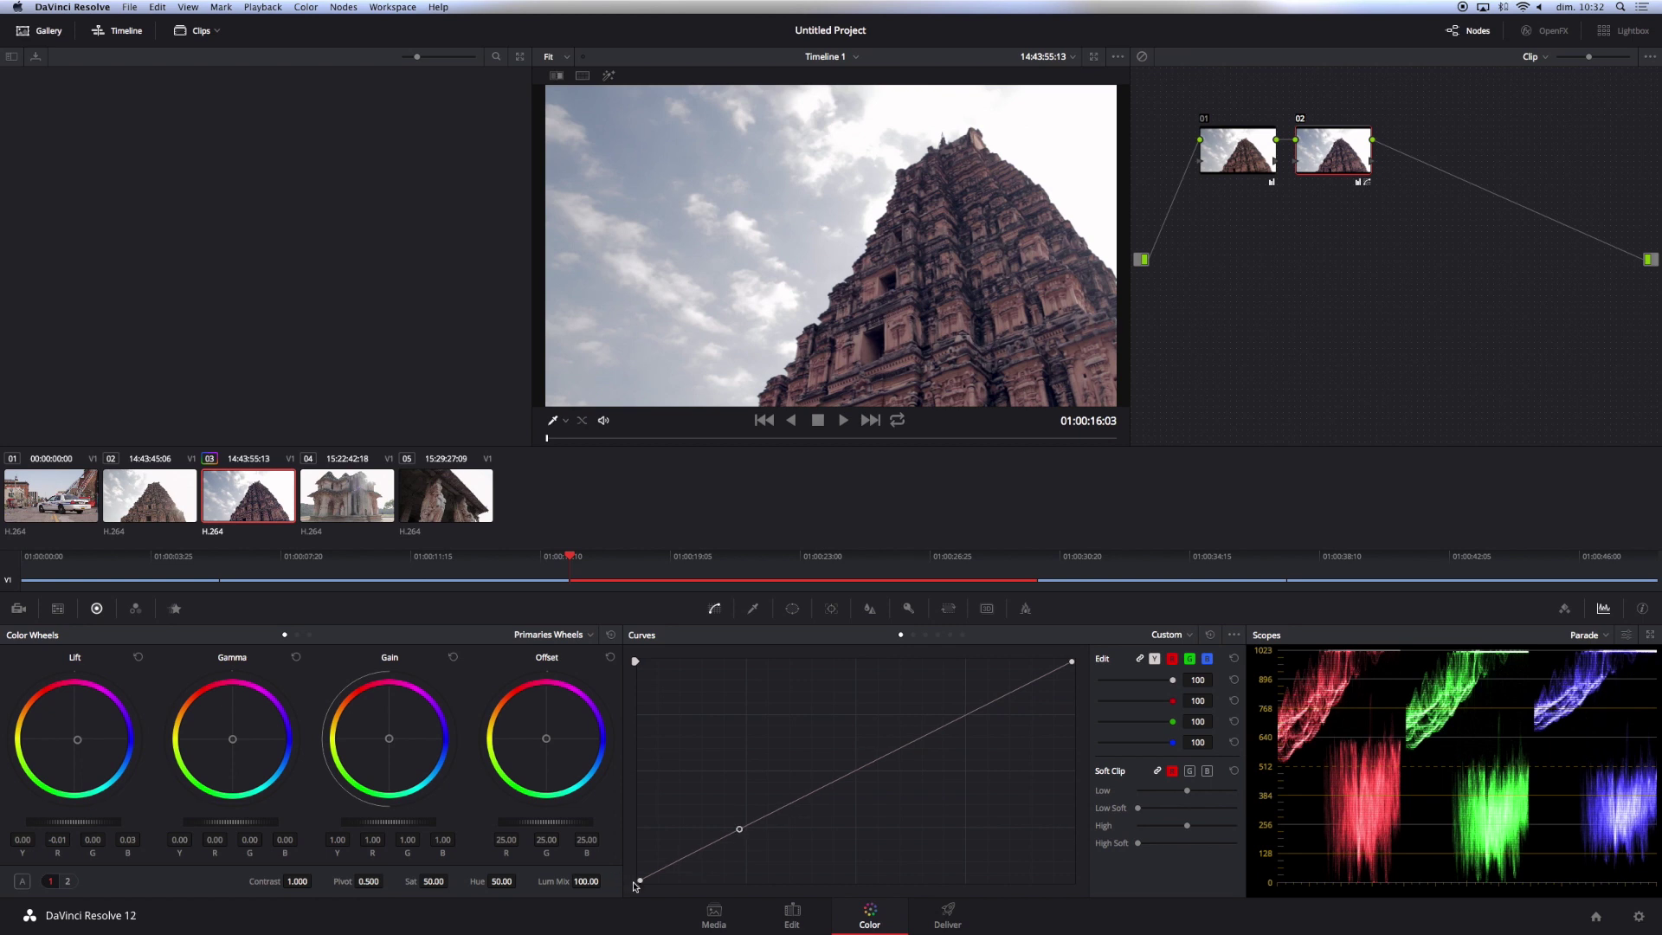
left_click_drag(641, 883, 638, 857)
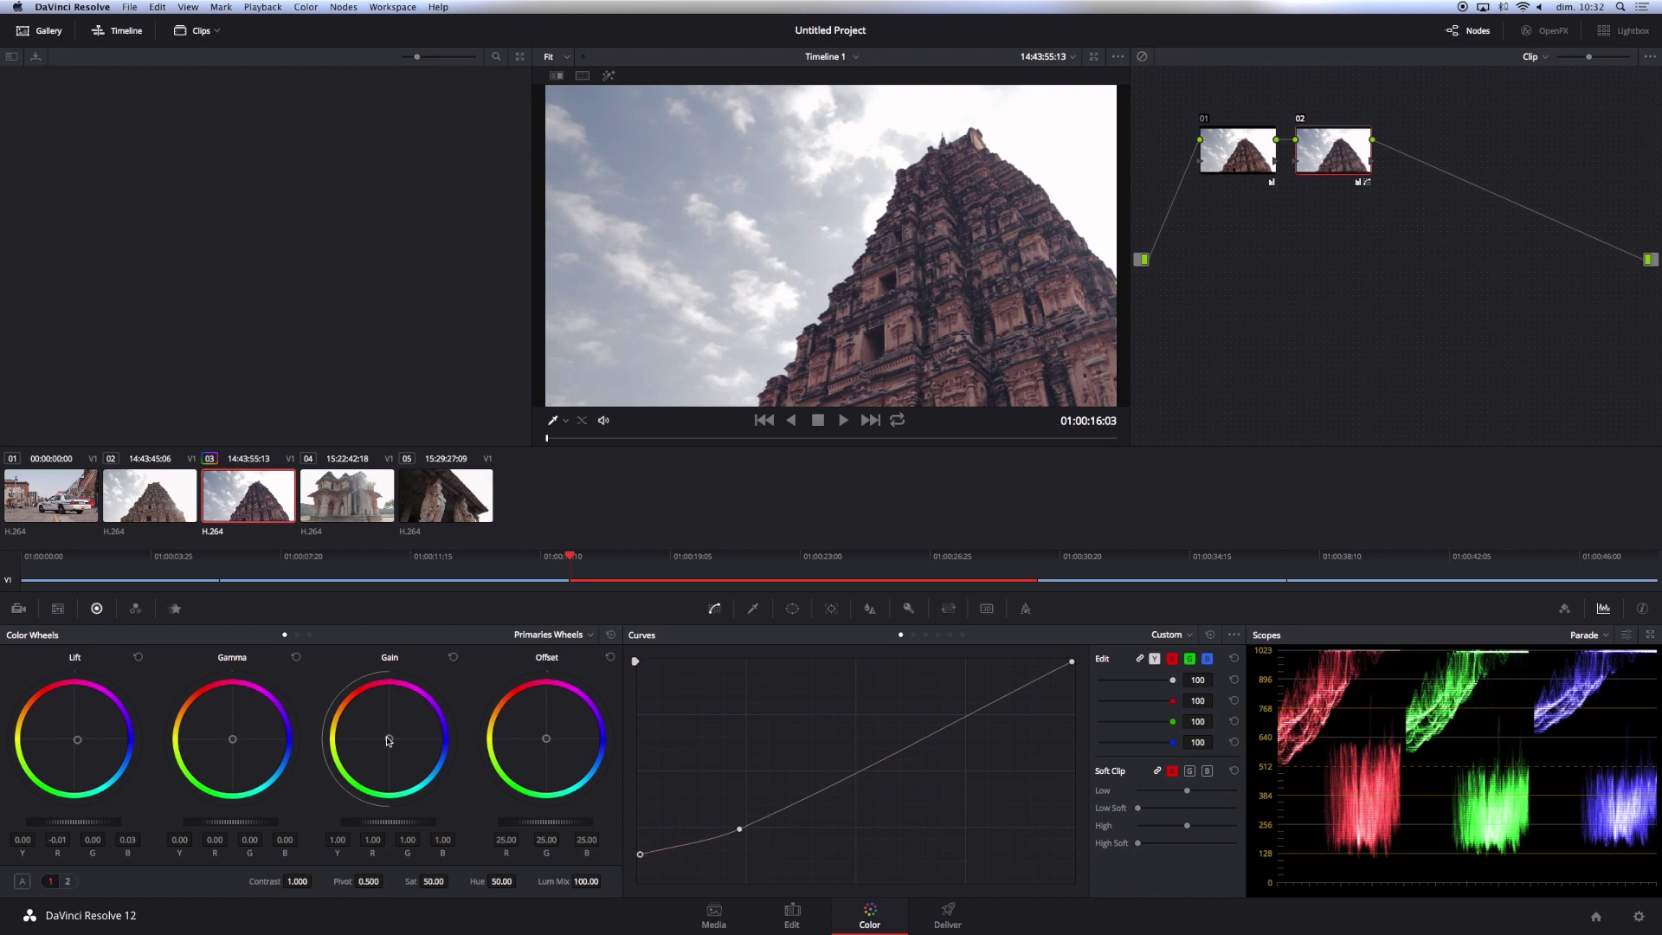
- Warm the Gain balance to 1.04/0.99/0.94 and add serial node 03 to the right
left_click_drag(390, 741, 370, 728)
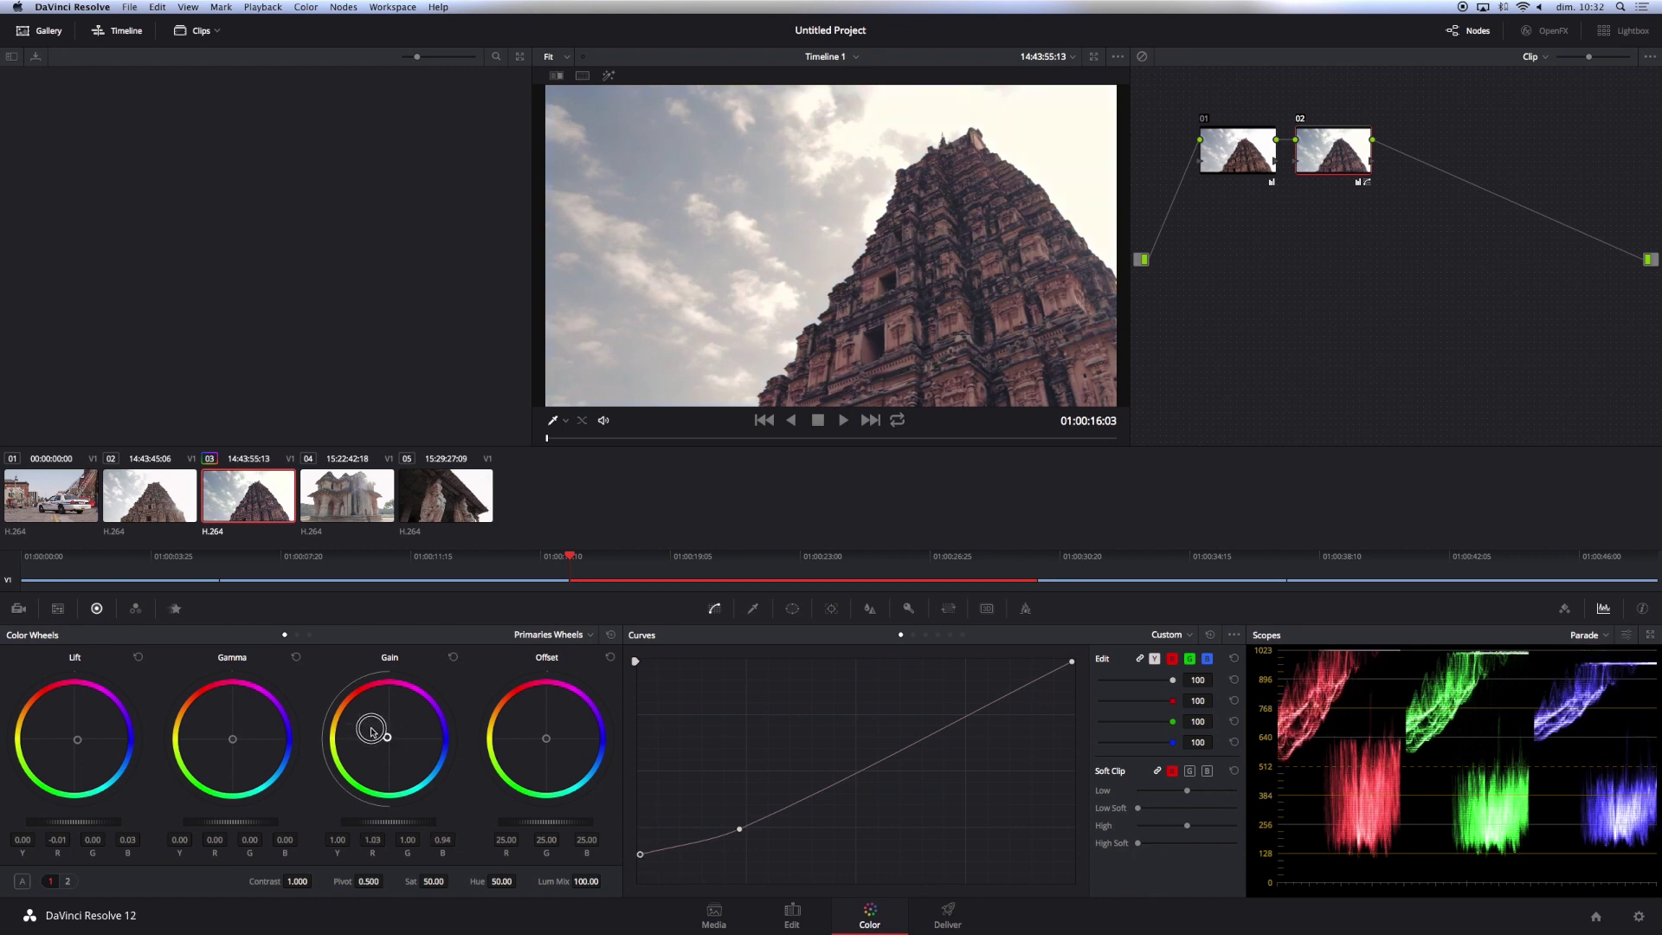
left_click_drag(370, 728, 371, 729)
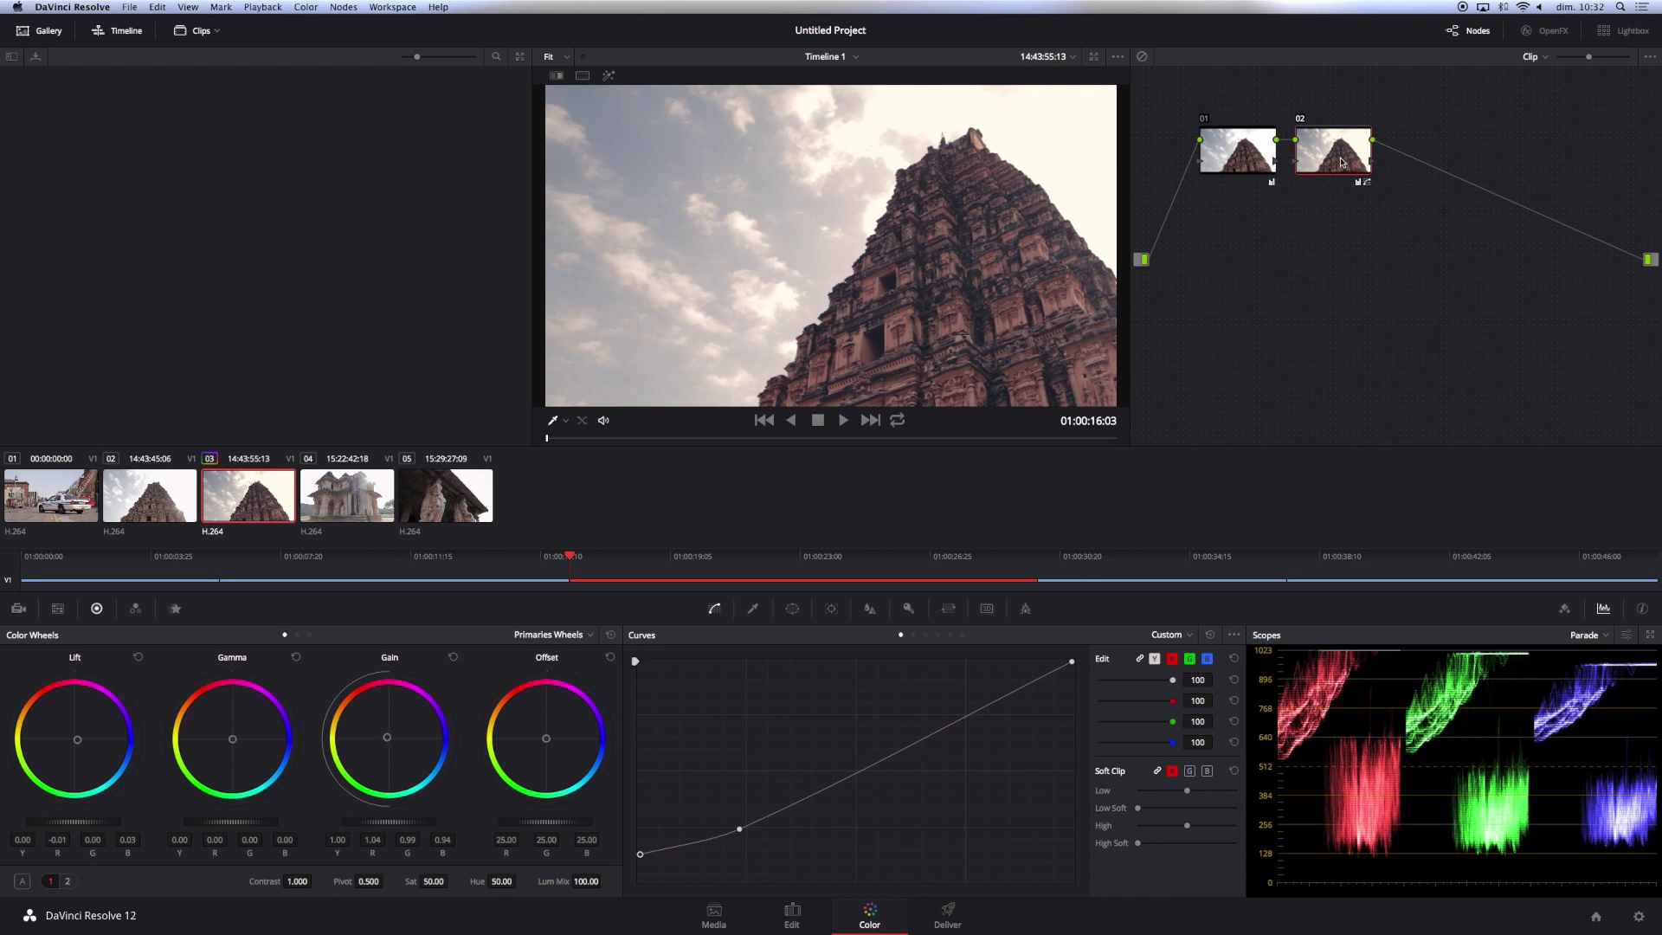
key("alt+s")
left_click_drag(1431, 159, 1454, 166)
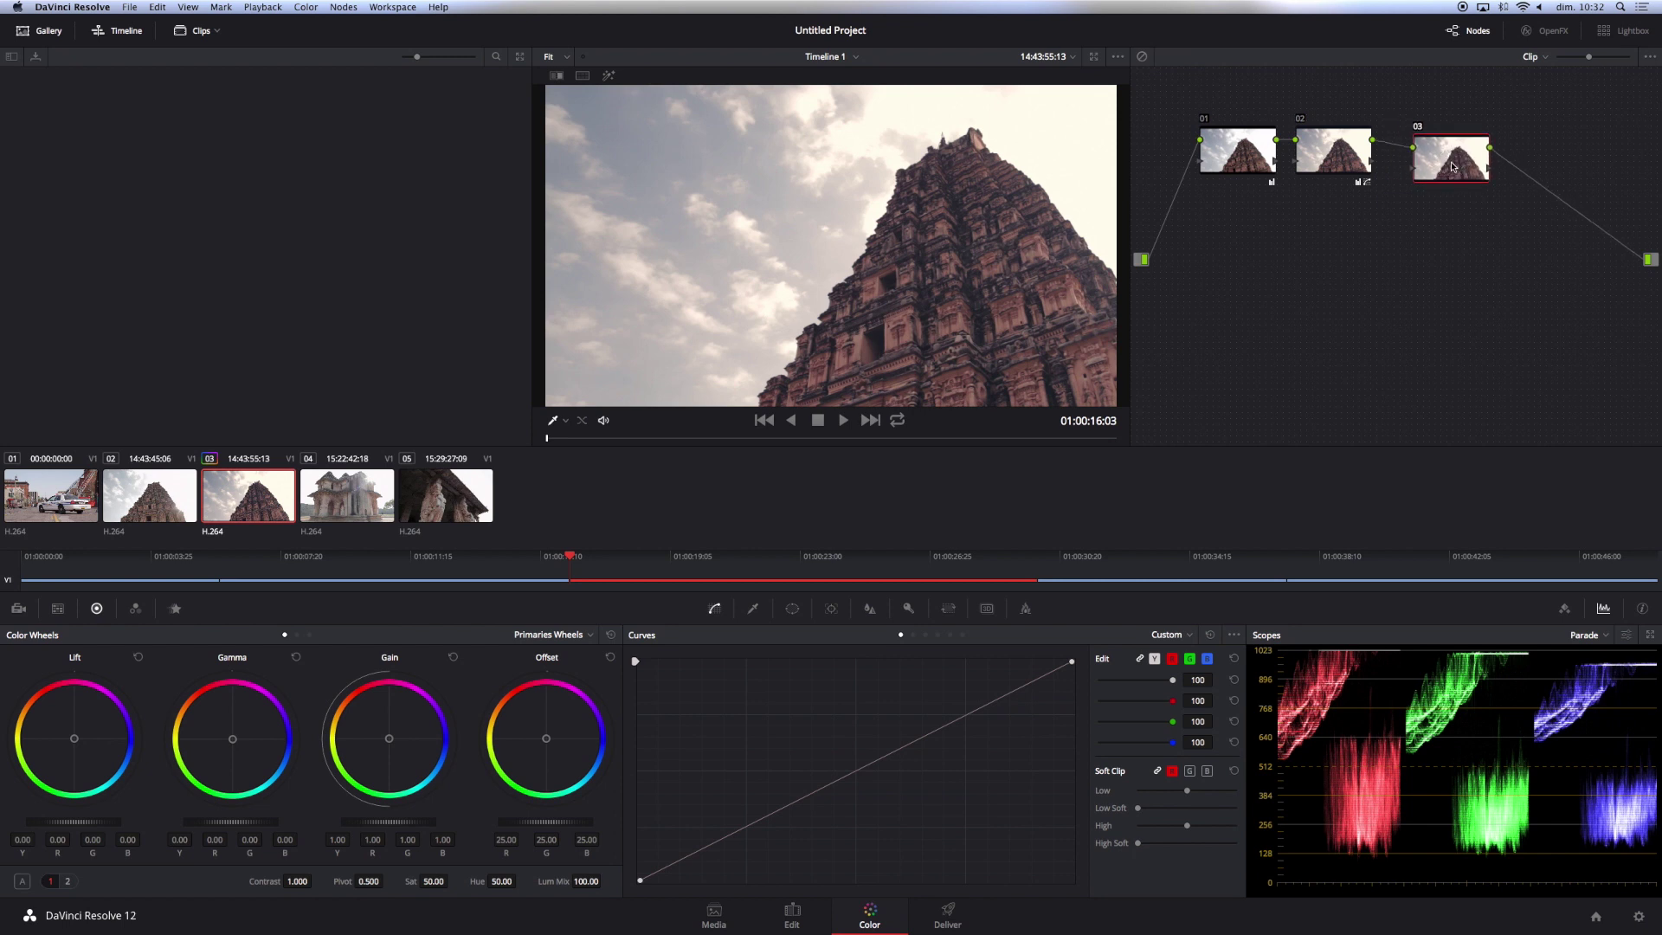
- Replace node 03 with parallel node 04 below node 02, fed directly from the source
key("Delete")
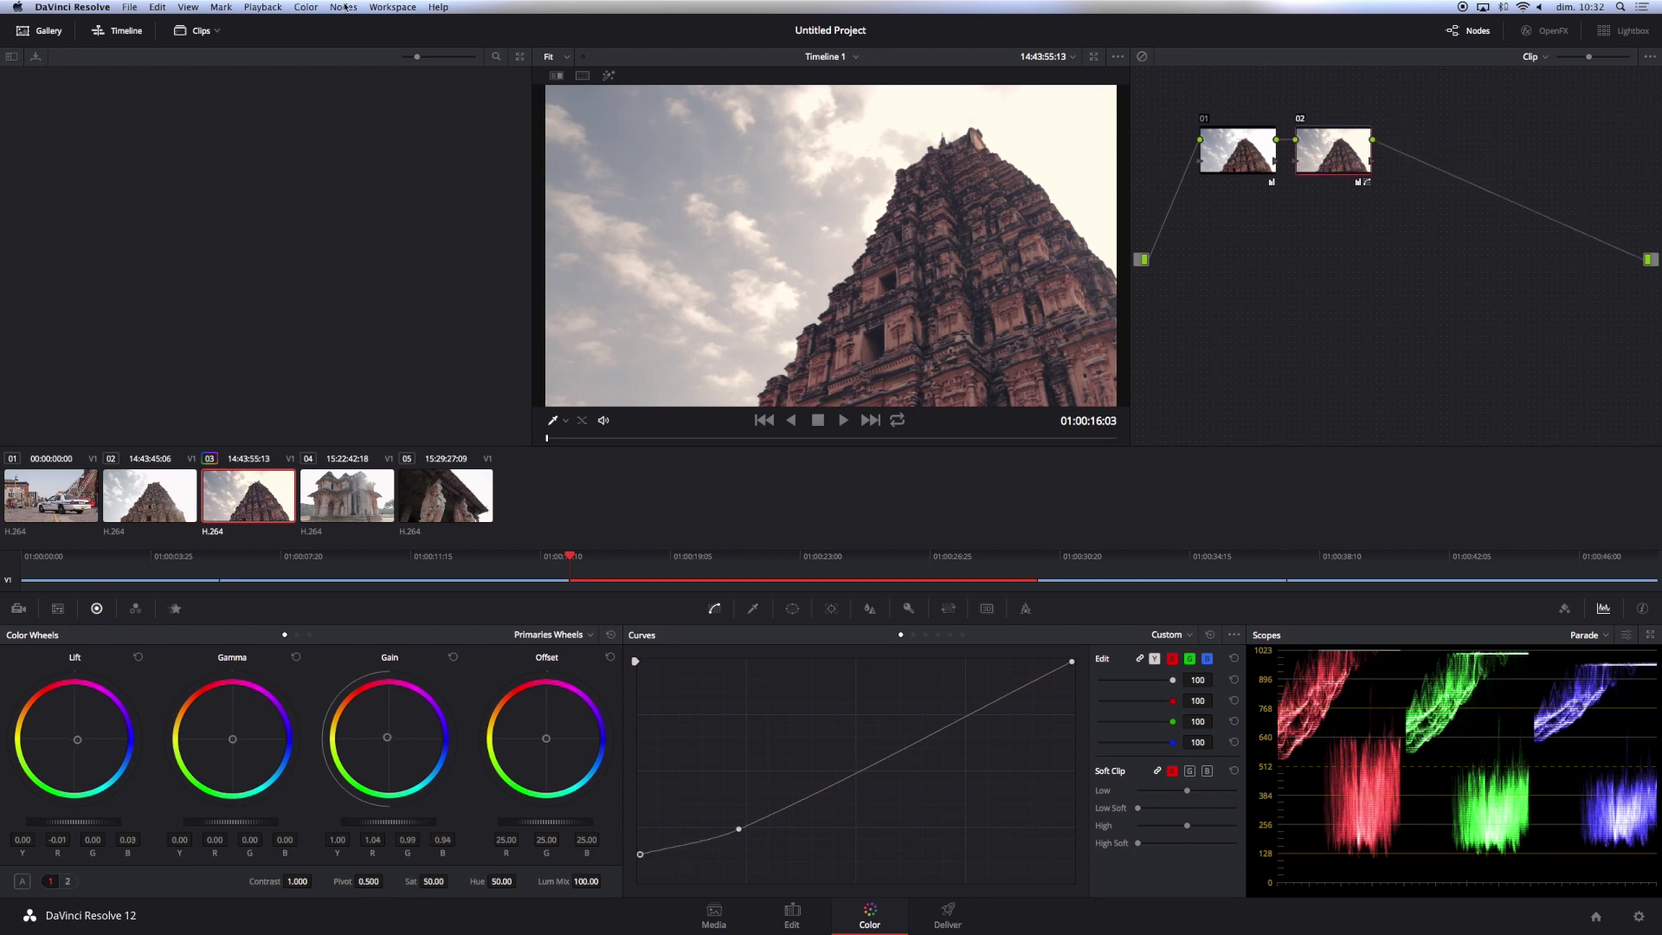
left_click(344, 7)
left_click(374, 48)
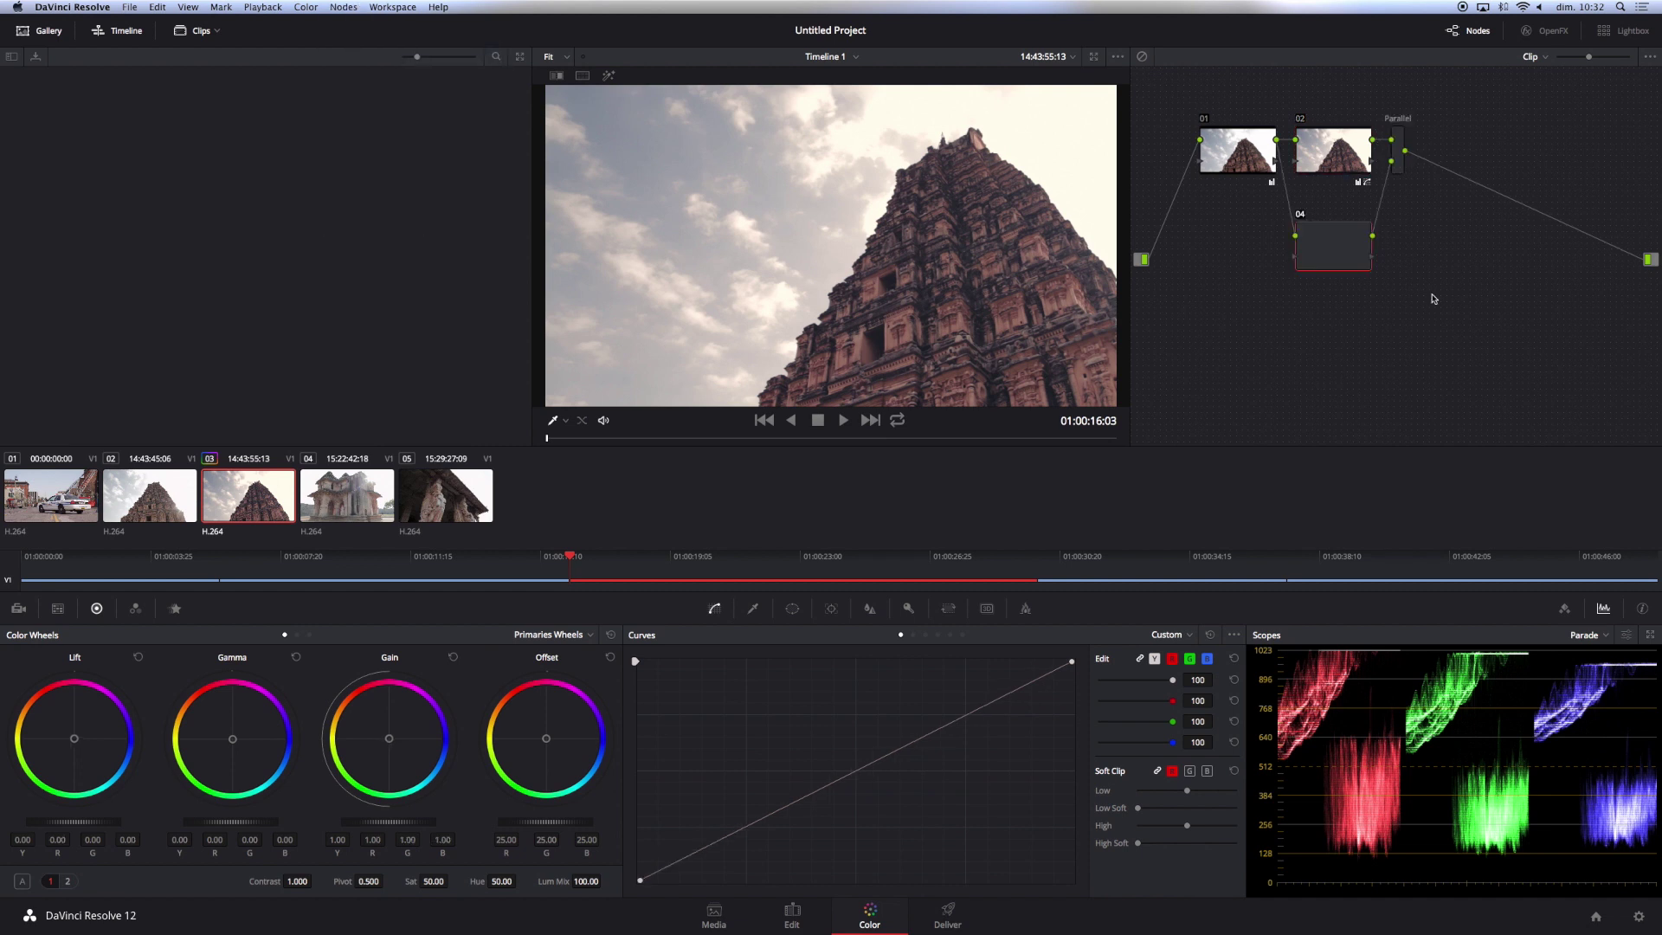
left_click_drag(1328, 253, 1333, 277)
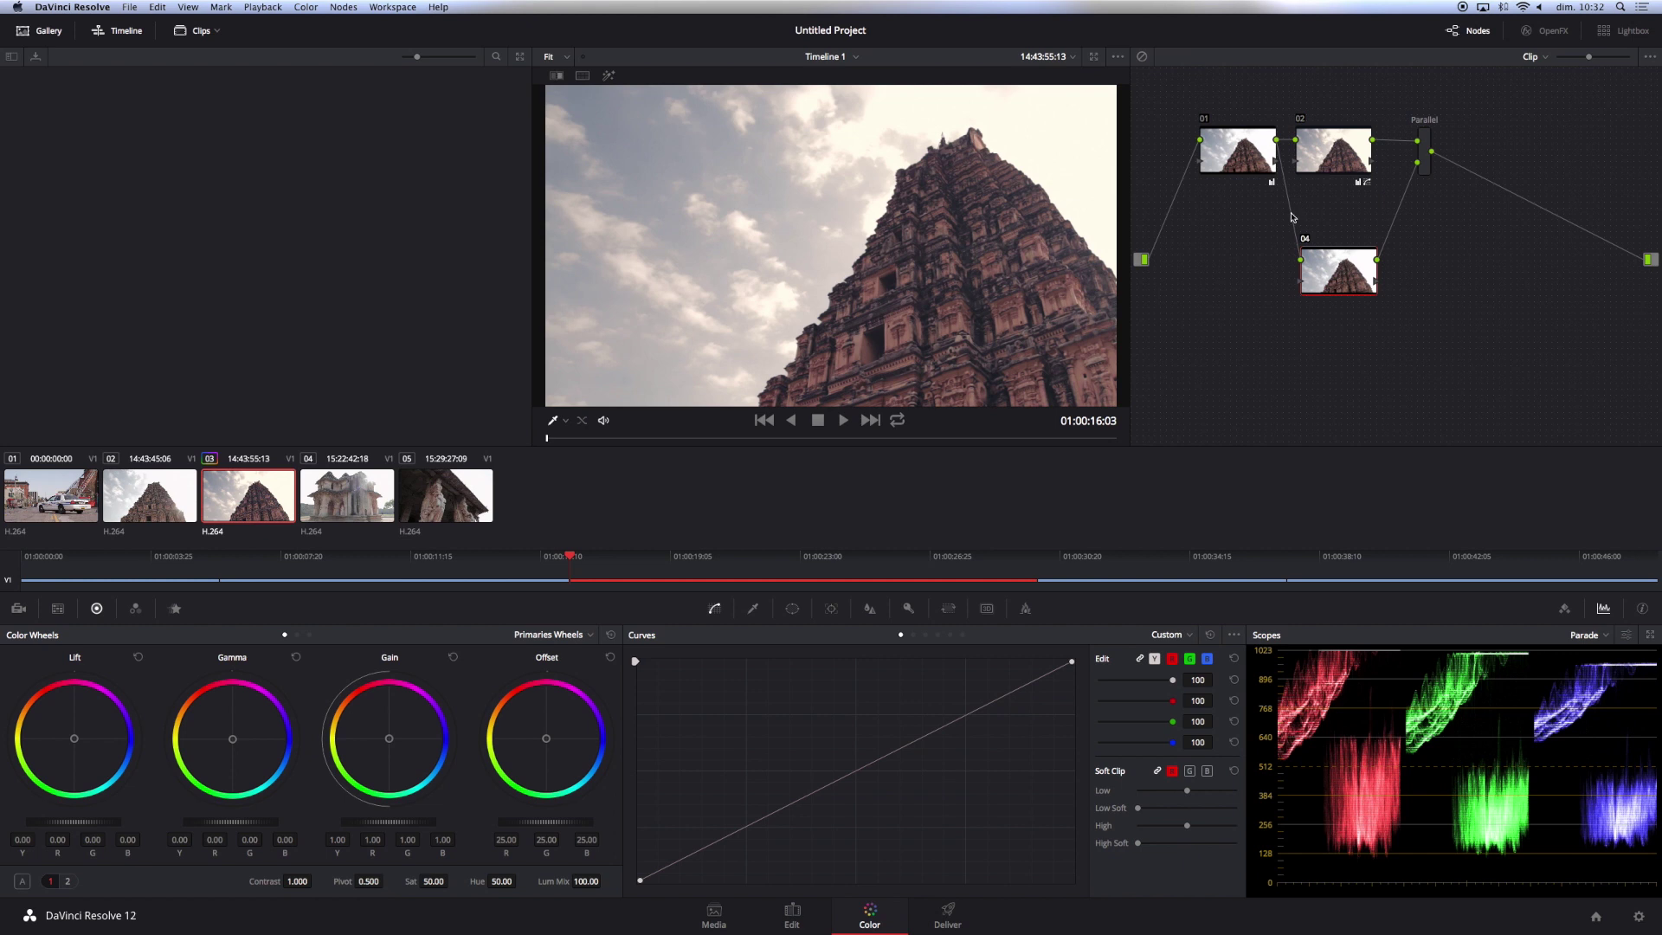
left_click_drag(1300, 260, 1143, 260)
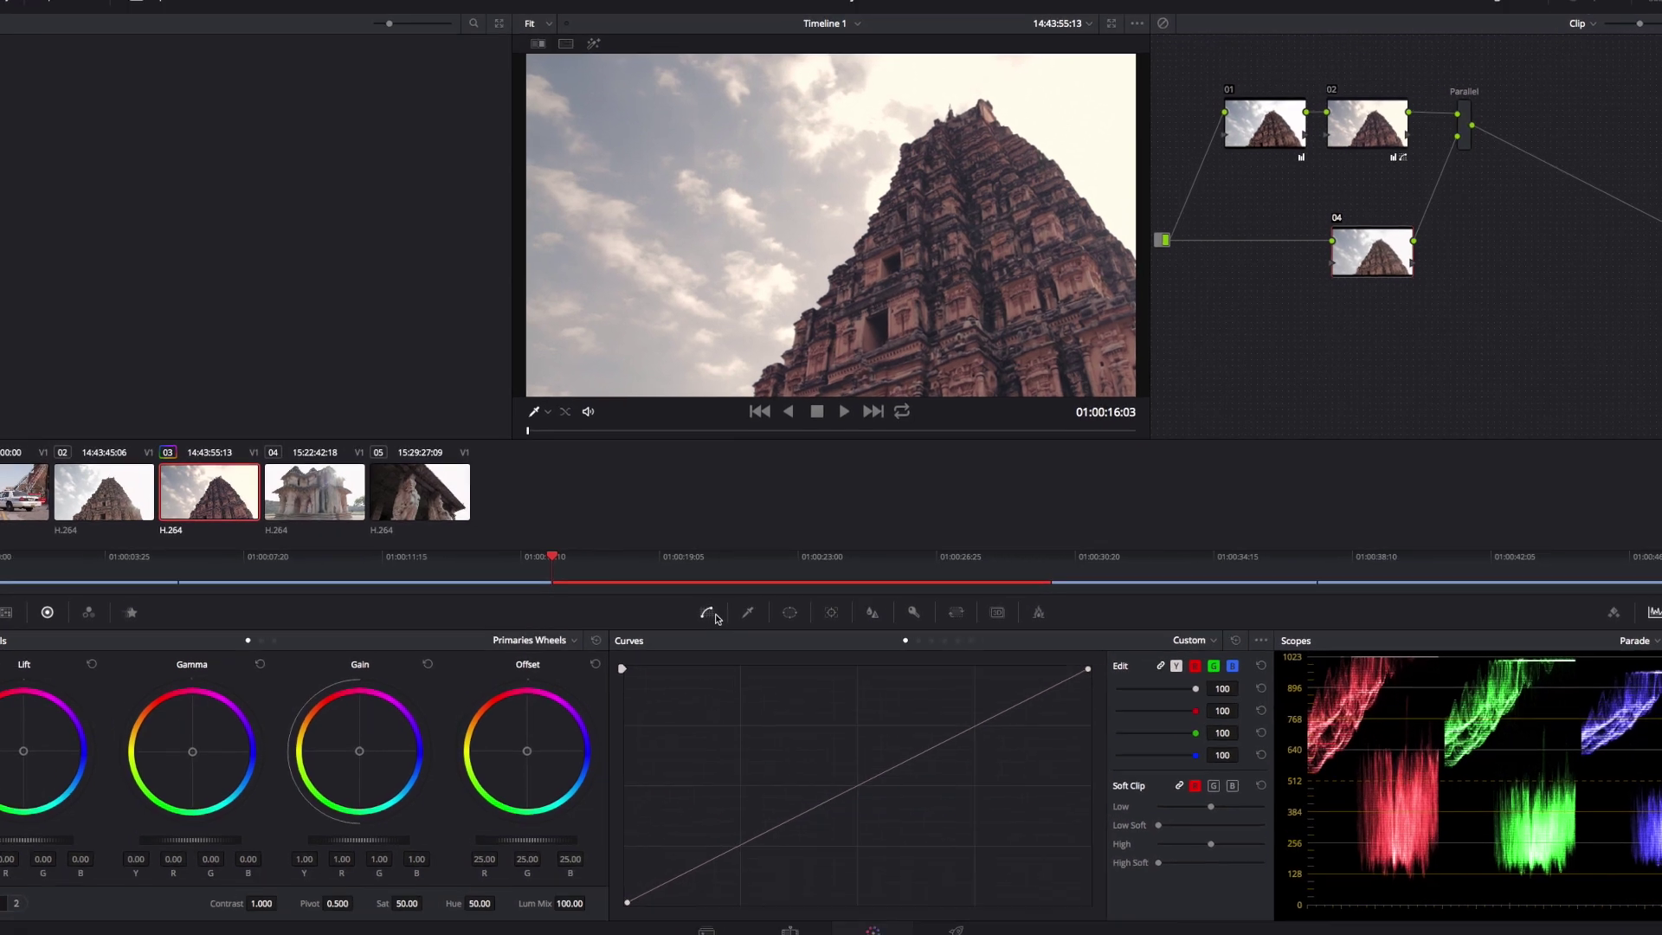
- Check the Hue vs Hue curve, then unlink the Y, R, G and B custom curve channels
left_click(923, 632)
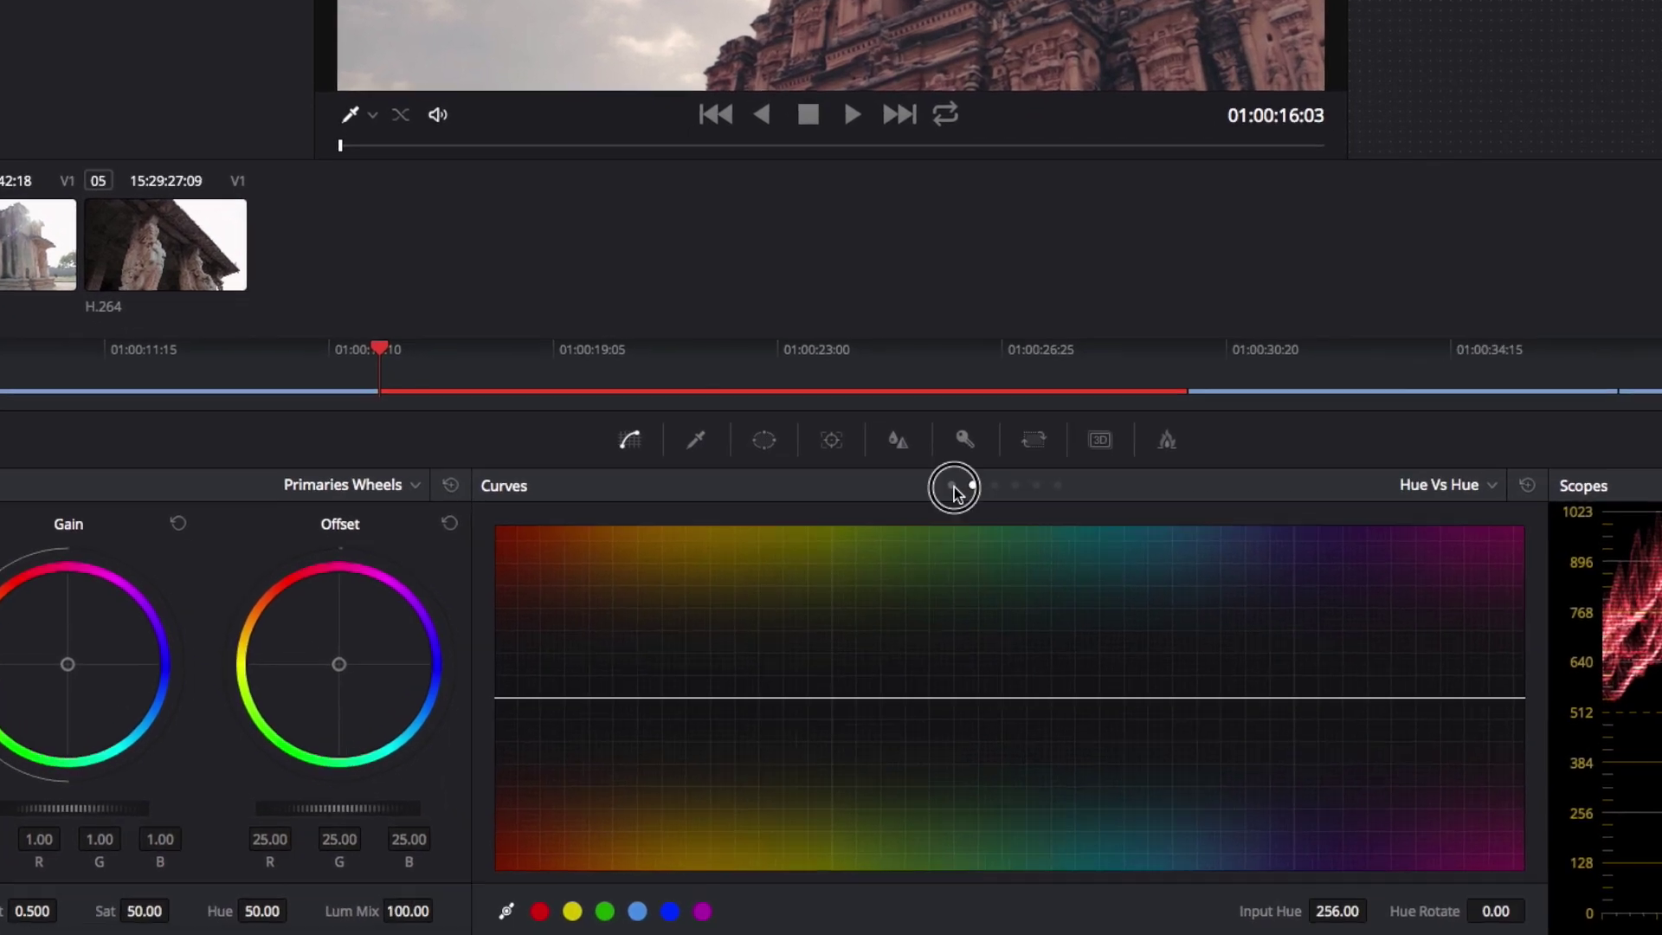
left_click(953, 486)
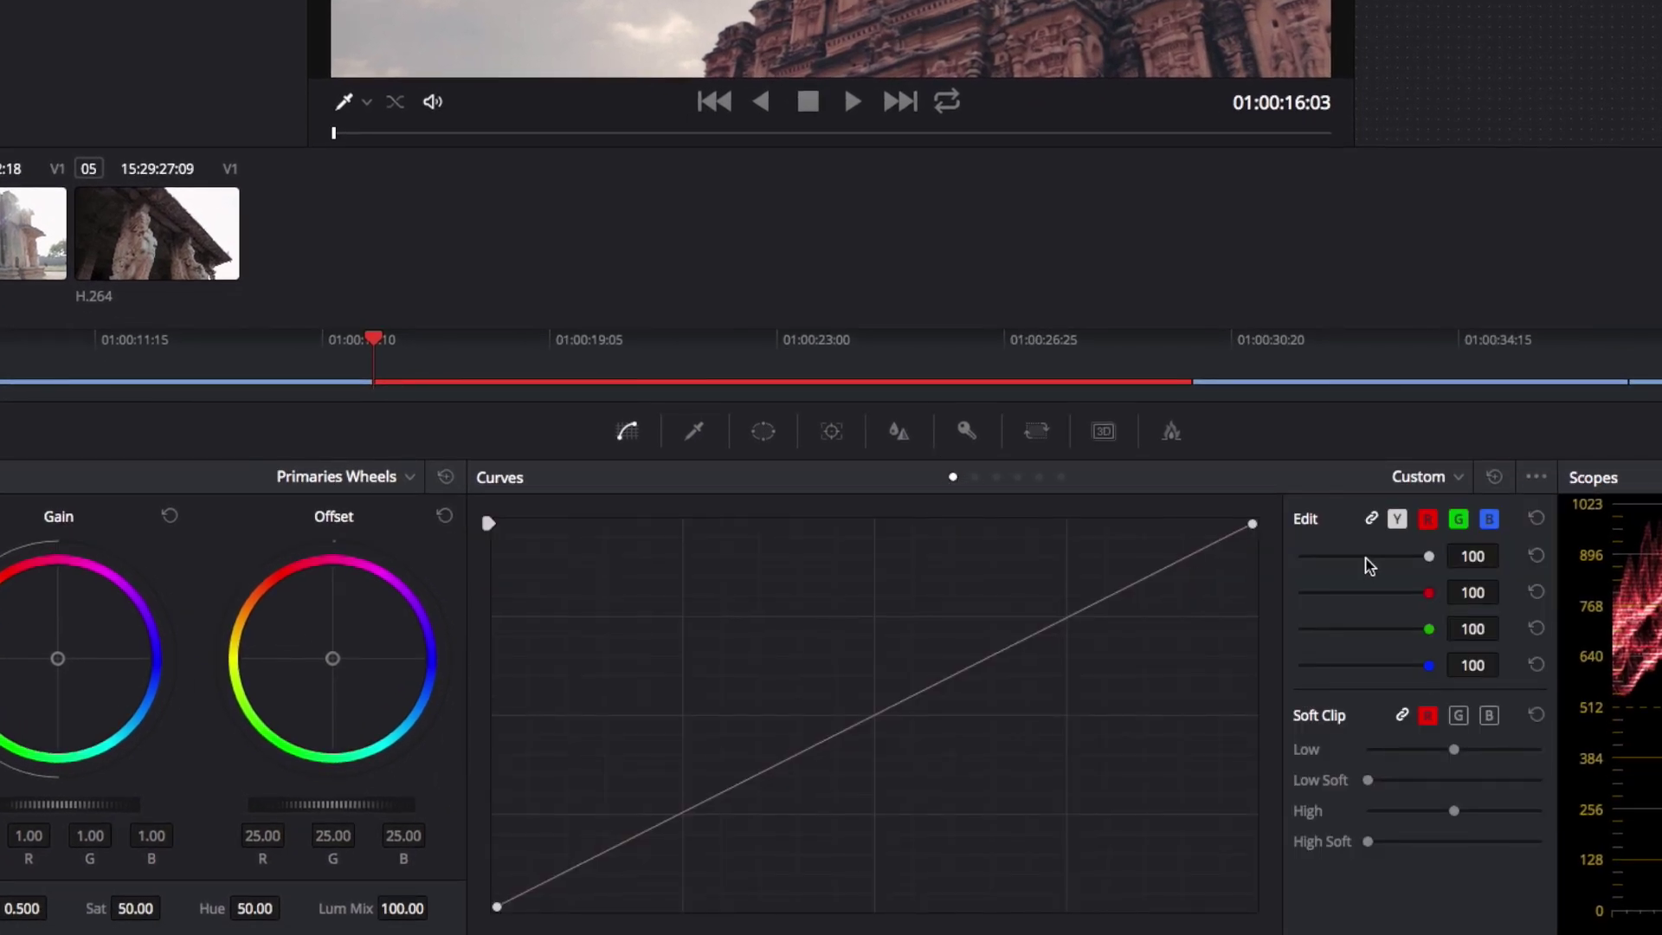
left_click(1373, 519)
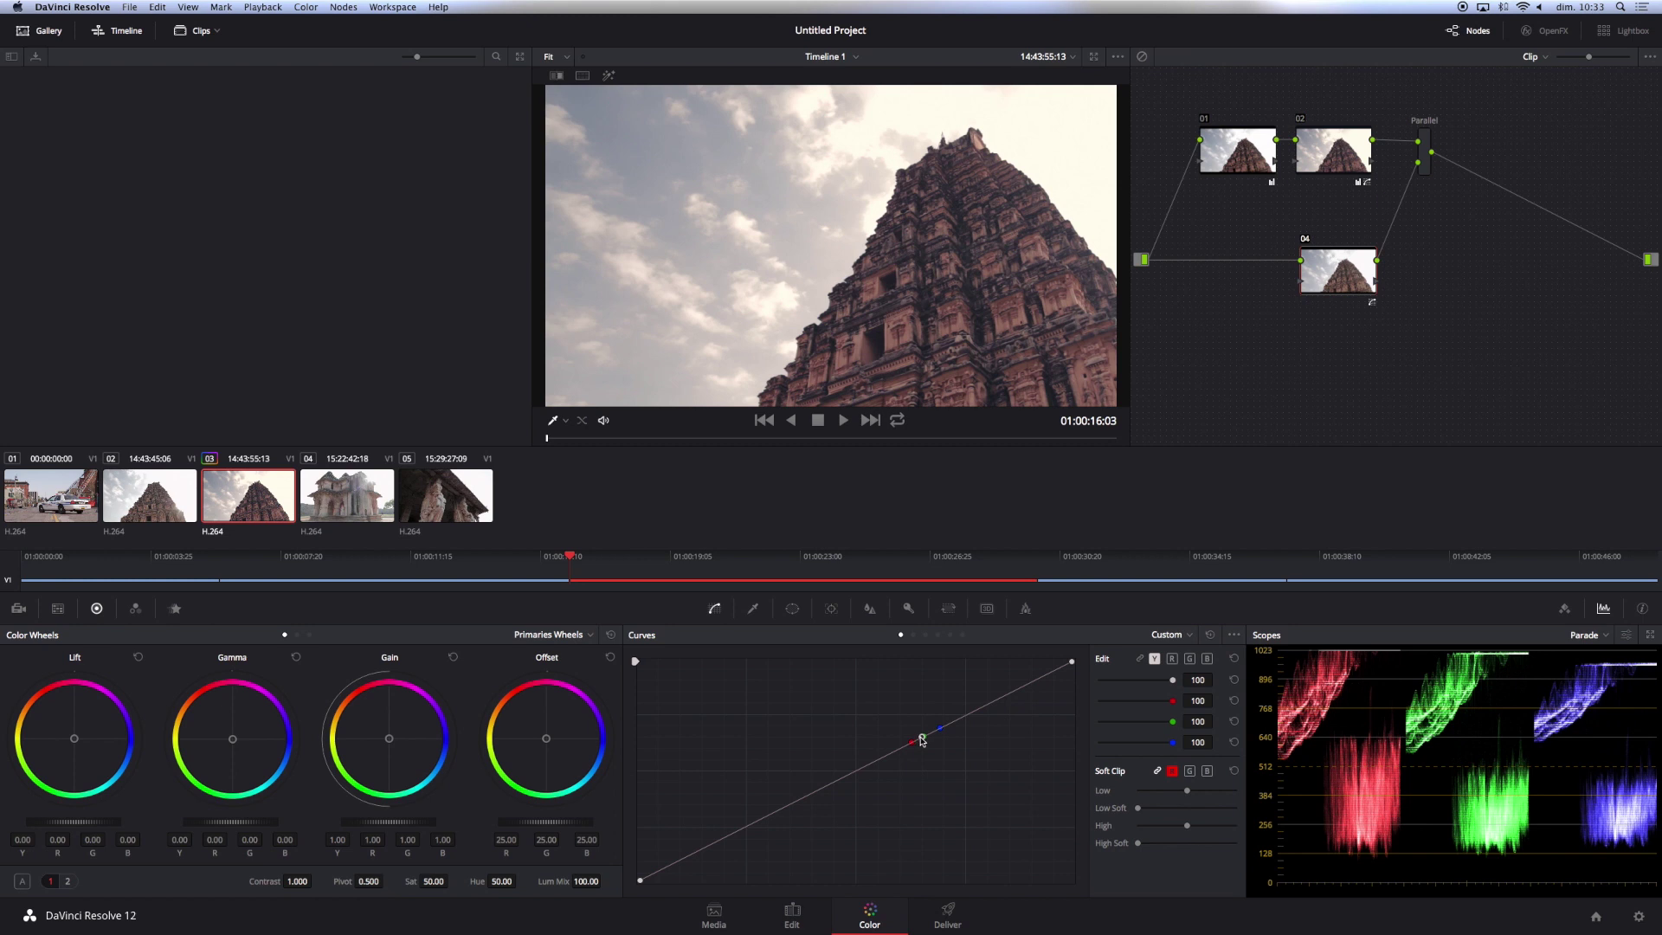
- Anchor node 04's luma curve at two points and pull the midtone point down to darken
mouse_move(923, 740)
left_mouse_down()
mouse_move(924, 775)
mouse_move(911, 721)
mouse_move(923, 761)
left_mouse_up()
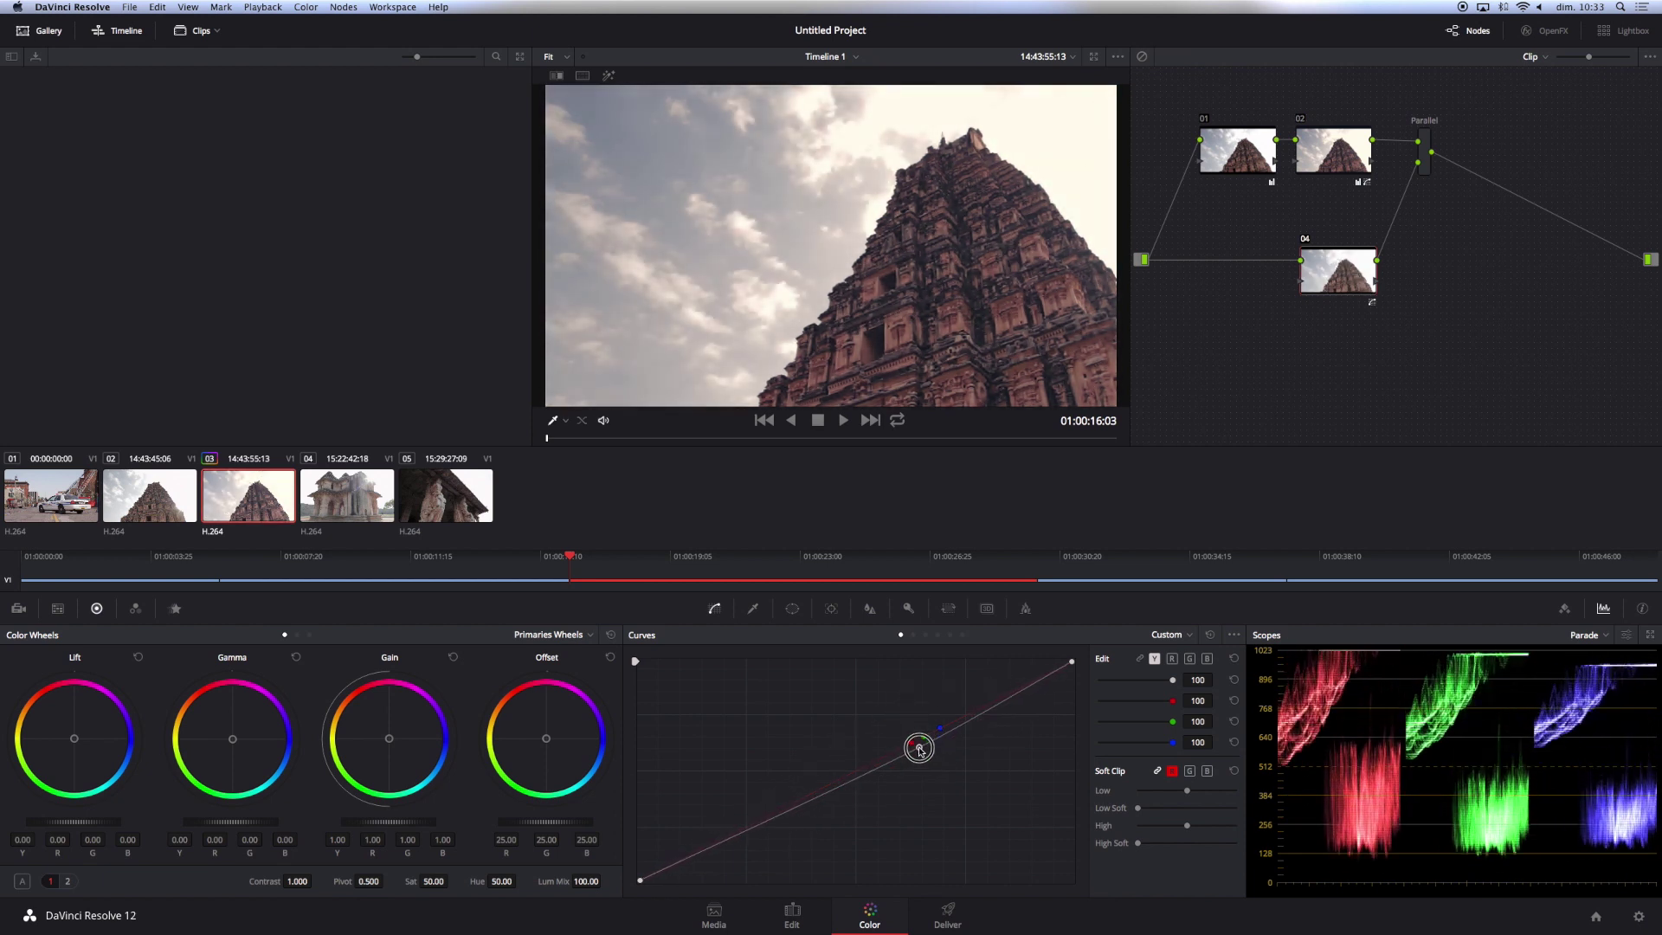
right_click(923, 760)
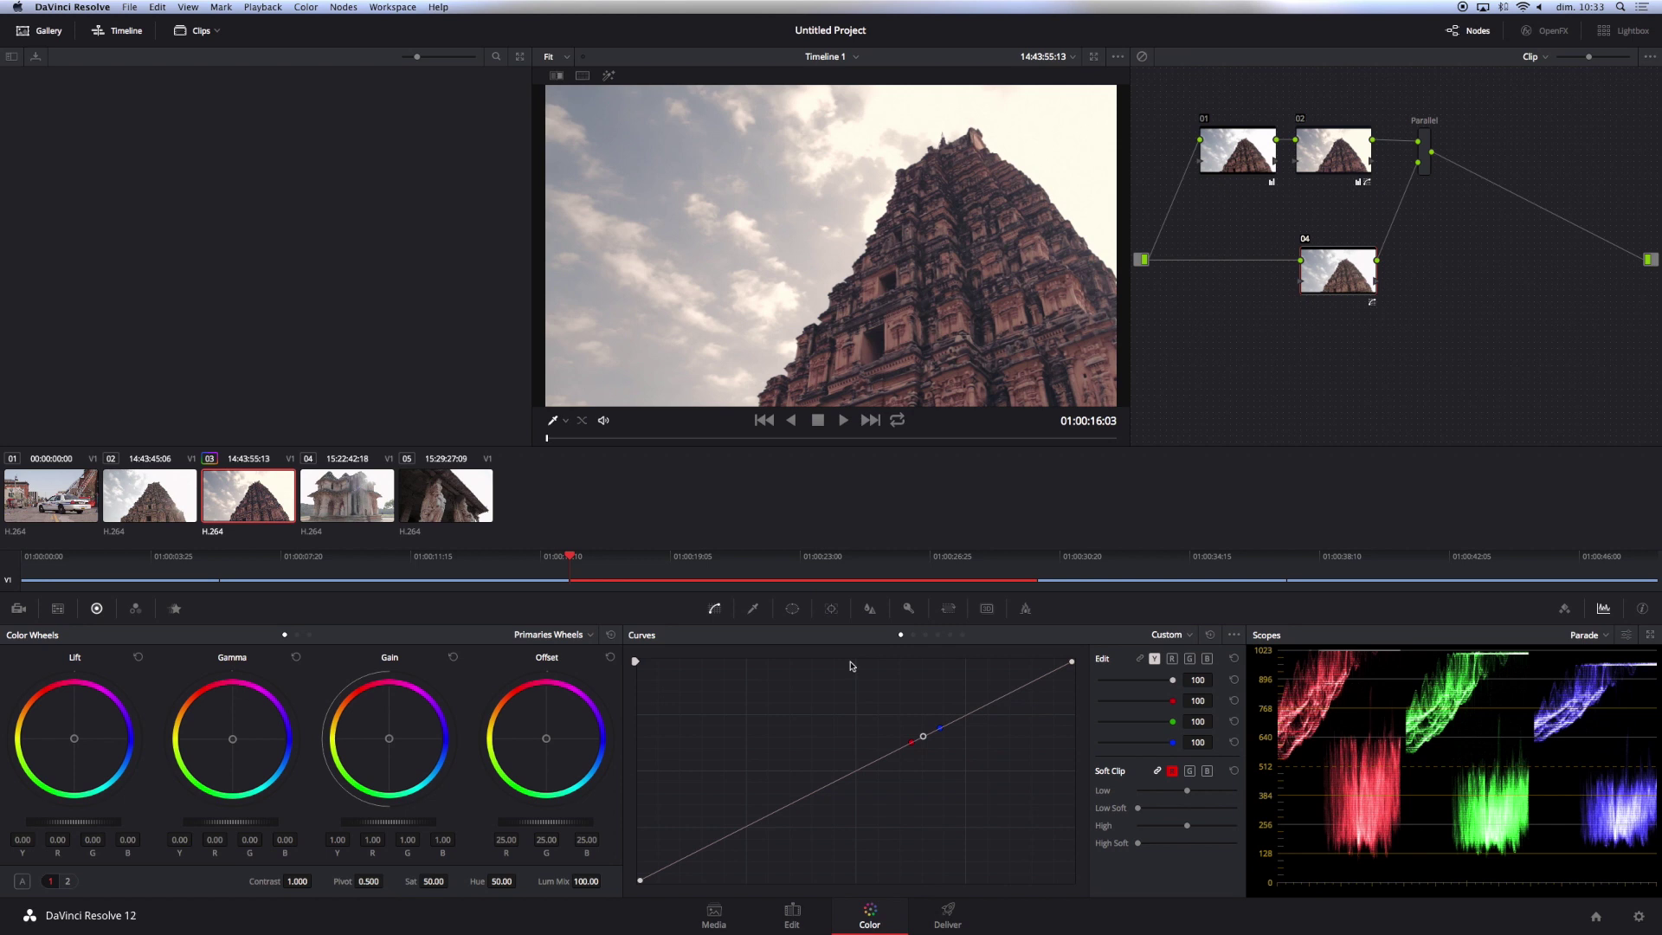
left_click(861, 769)
left_click(989, 704)
mouse_move(923, 740)
left_mouse_down()
mouse_move(931, 760)
mouse_move(922, 723)
left_mouse_up()
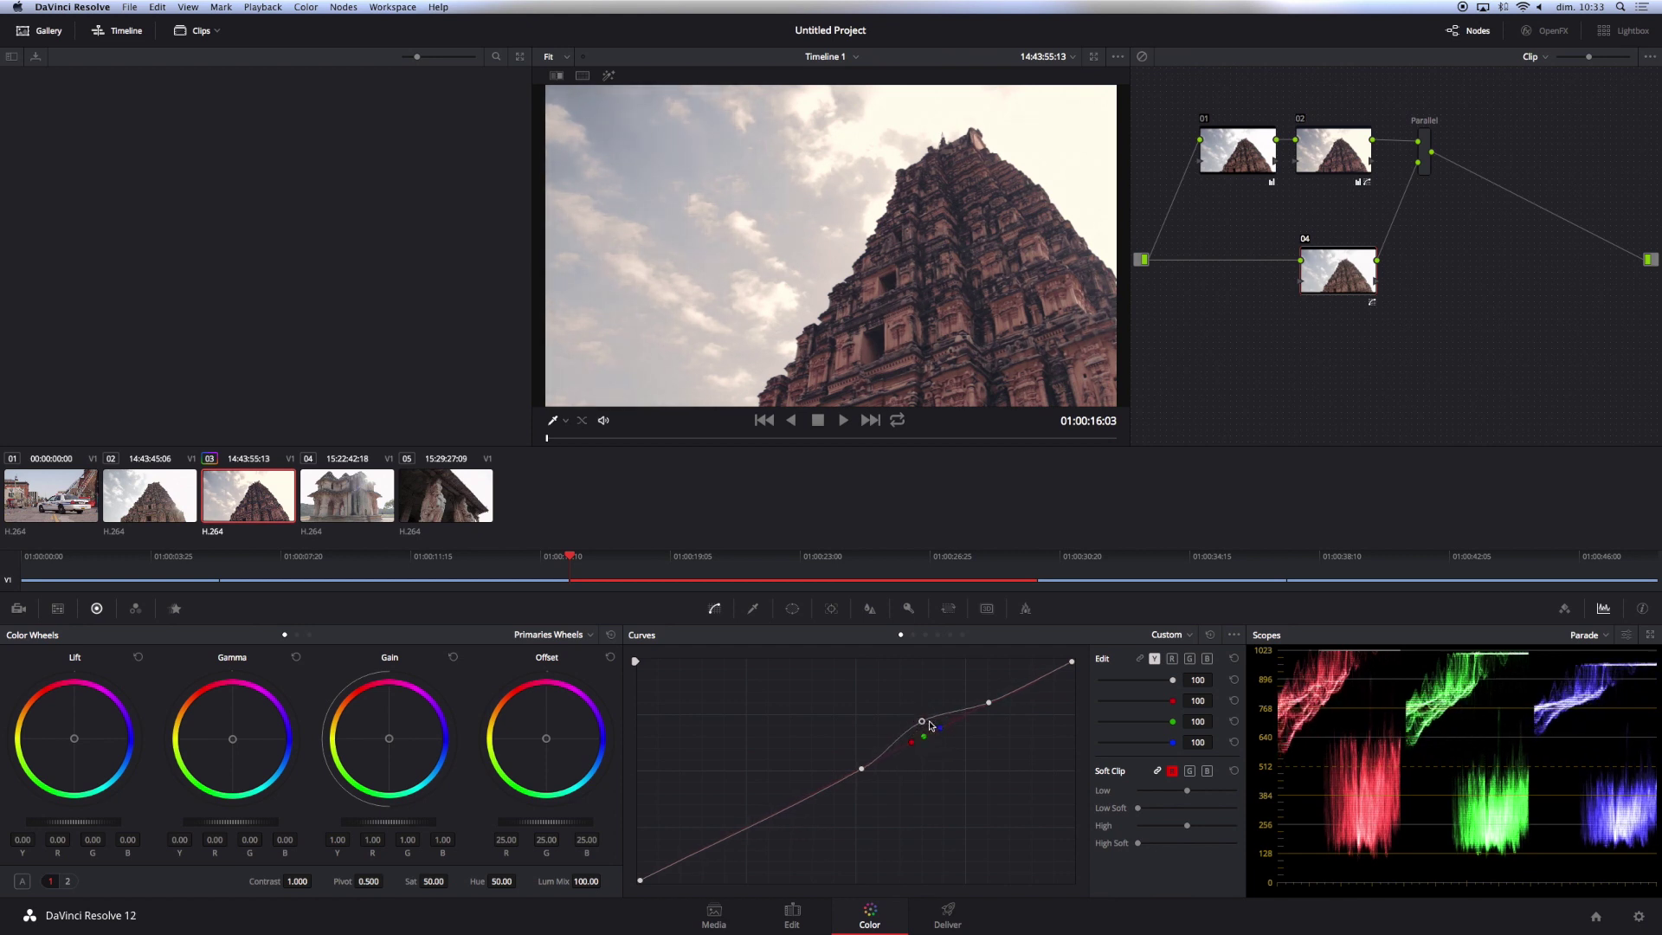
left_click_drag(922, 722, 928, 750)
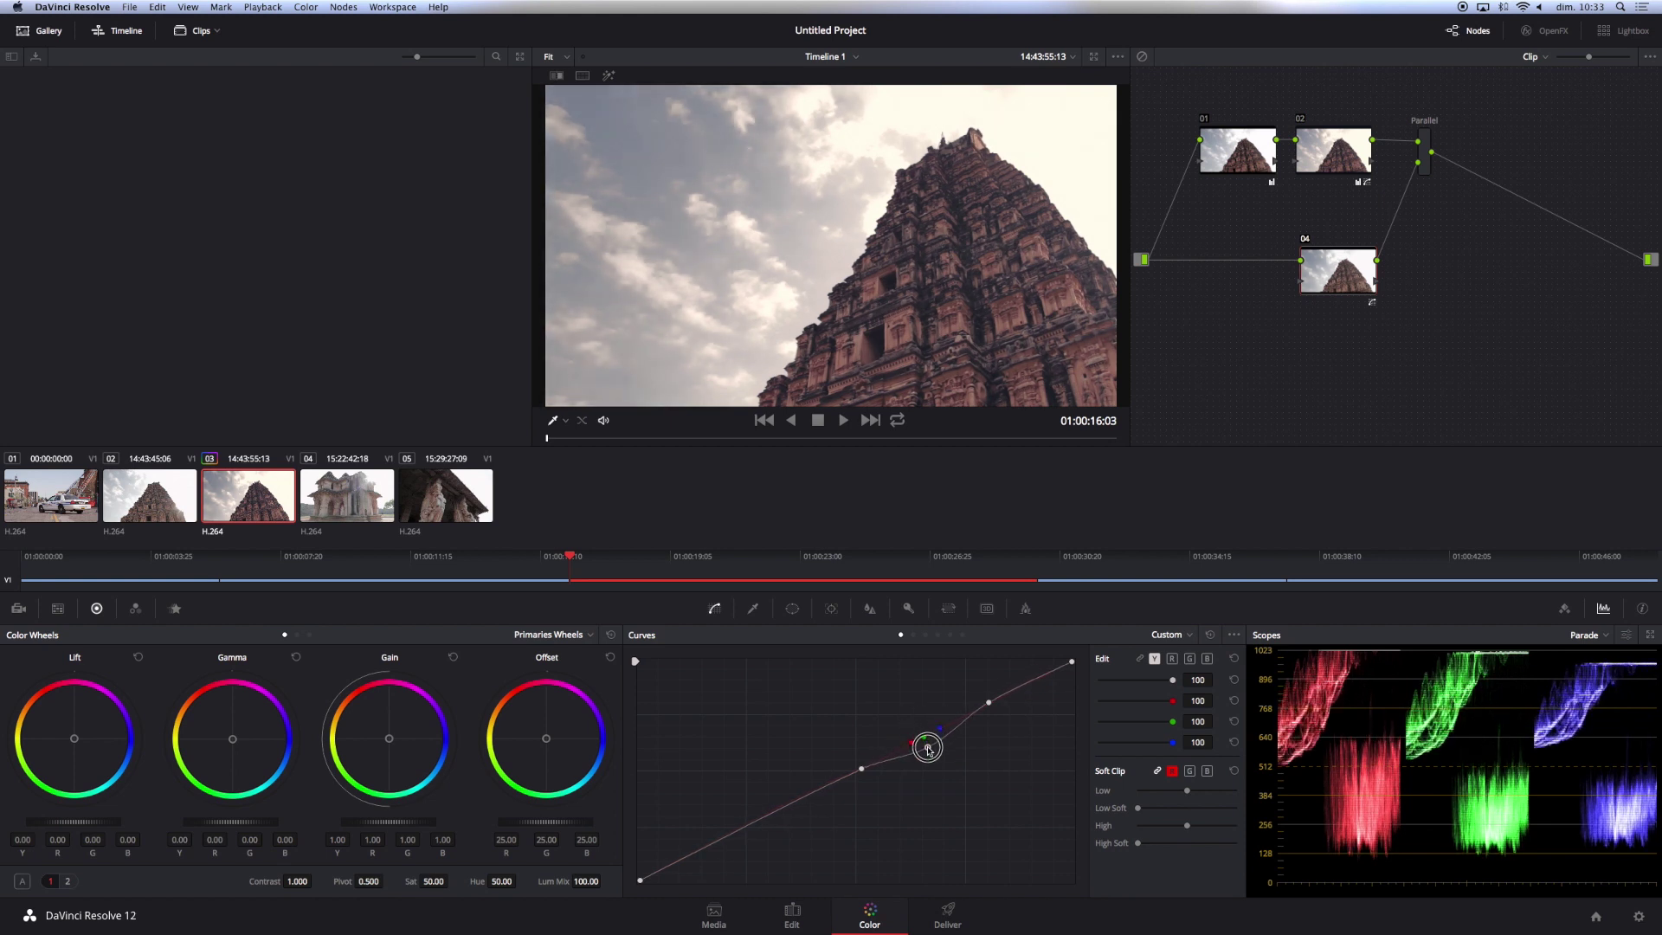
left_click_drag(928, 750, 931, 750)
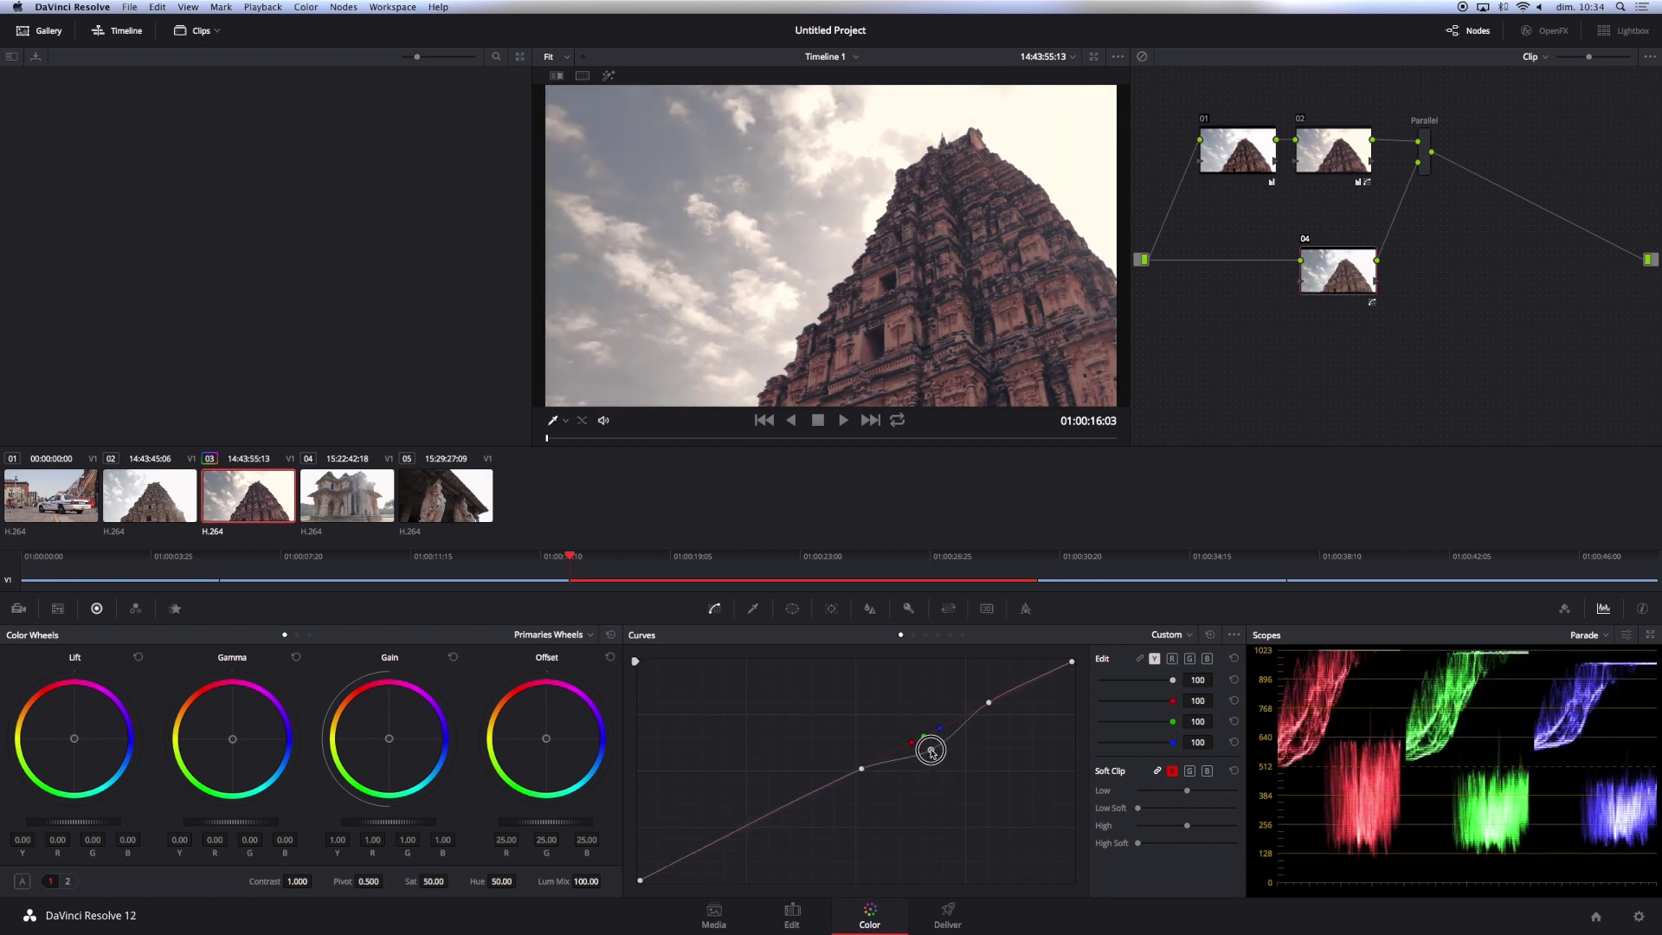
left_click_drag(931, 749, 931, 751)
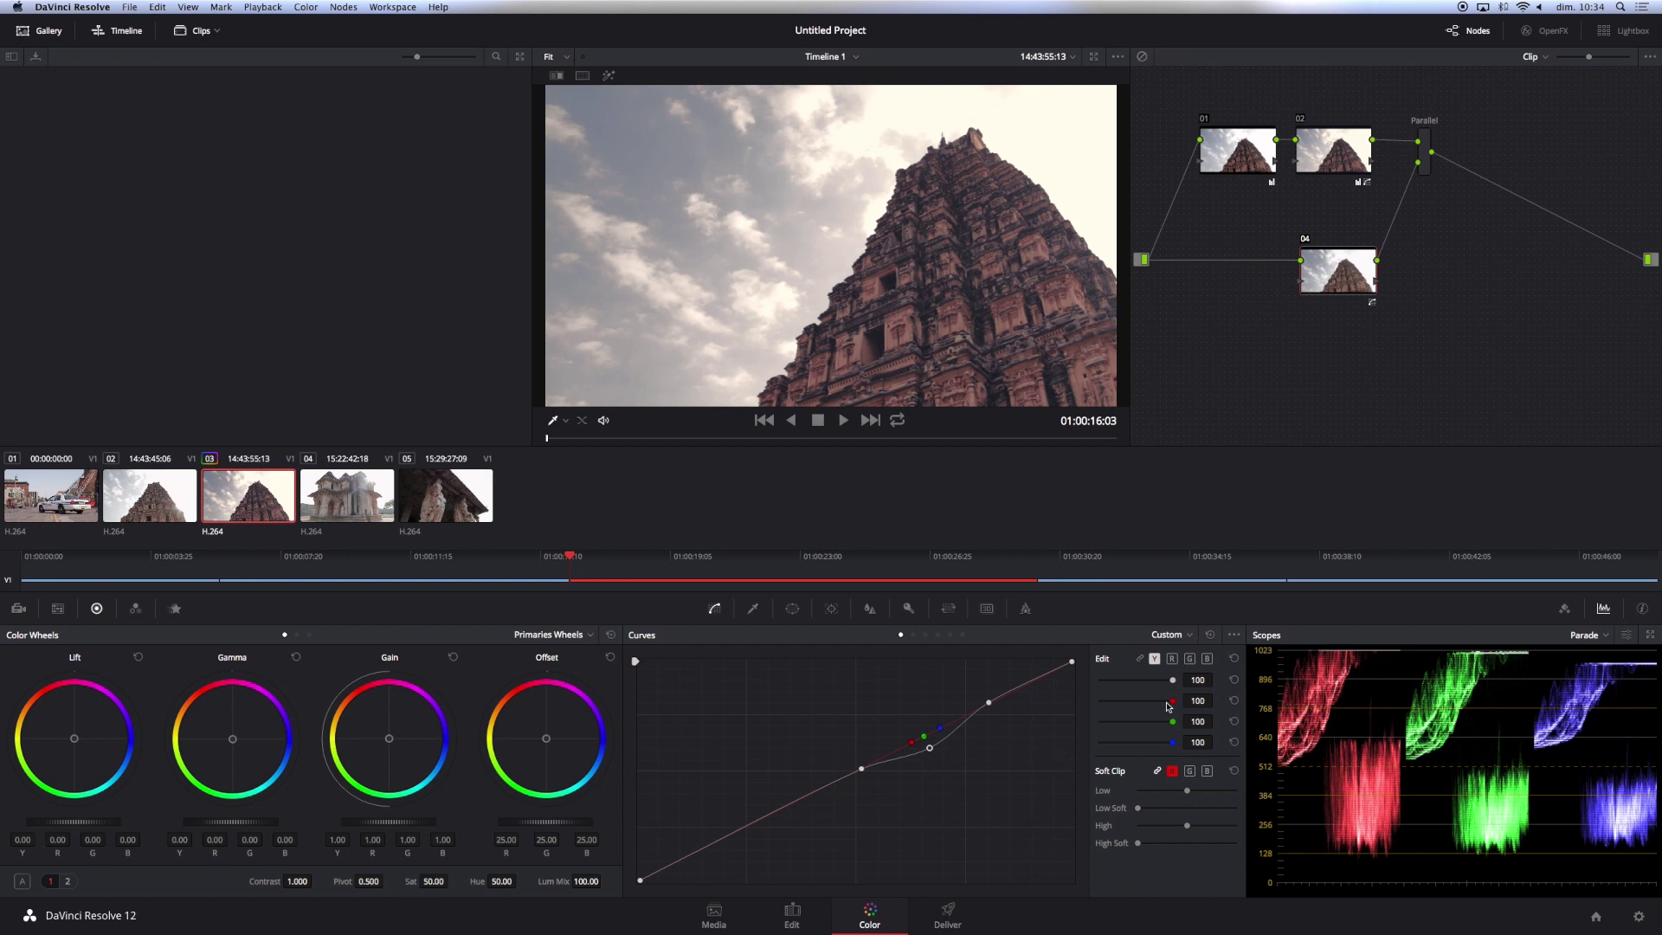
- Anchor the green curve at two points and pull its midtones down for a magenta cast
left_click(1192, 660)
mouse_move(923, 740)
left_mouse_down()
mouse_move(908, 713)
mouse_move(935, 741)
left_mouse_up()
left_click(987, 704)
left_click(861, 768)
left_click_drag(925, 737, 931, 747)
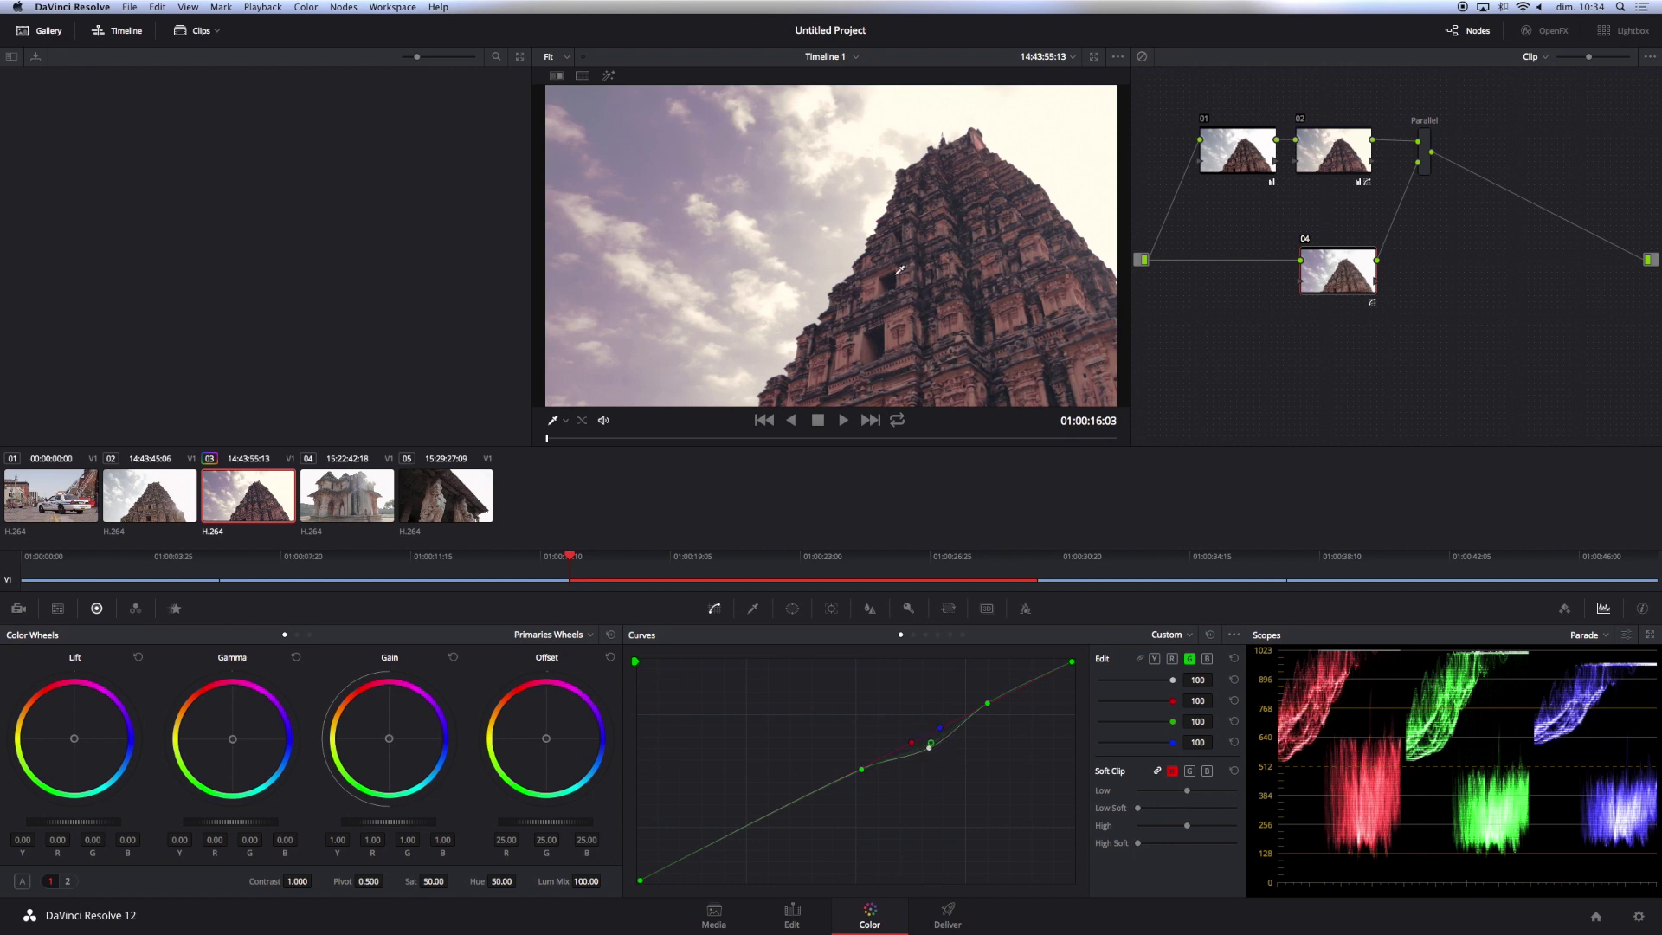
left_click_drag(991, 708, 1019, 688)
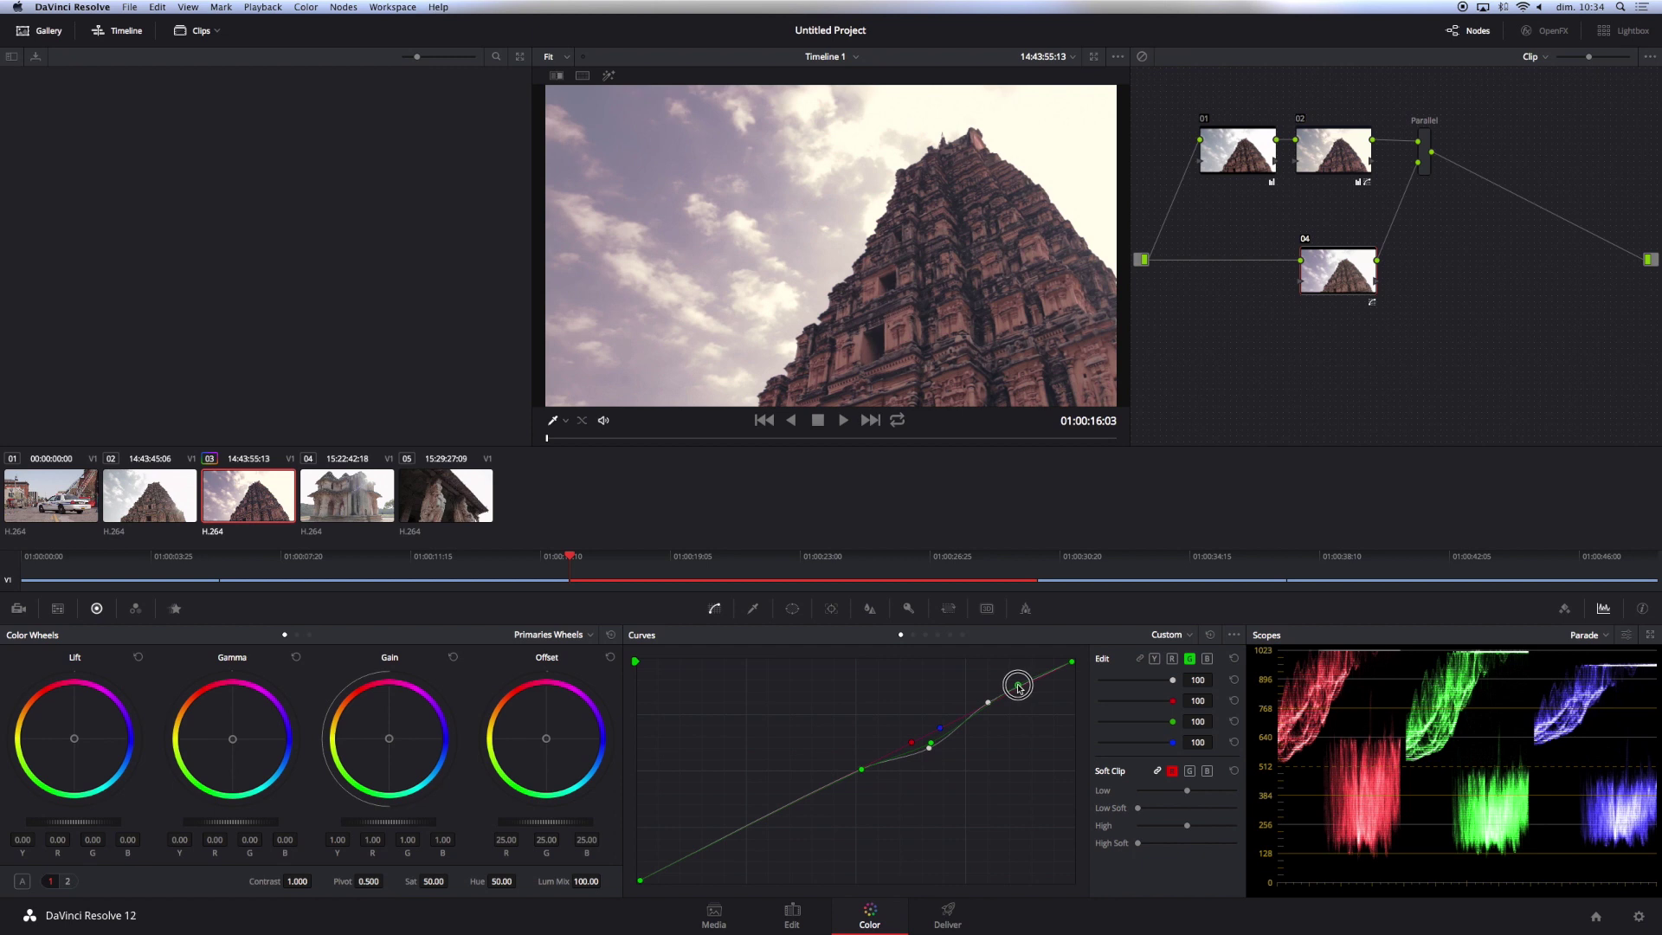
left_click_drag(862, 773, 863, 773)
- Refine the luma curve's lower and midtone points, trying and removing a deeper pink point
left_click(1155, 659)
mouse_move(862, 772)
left_mouse_down()
mouse_move(797, 810)
mouse_move(868, 769)
left_mouse_up()
left_click_drag(986, 709, 955, 748)
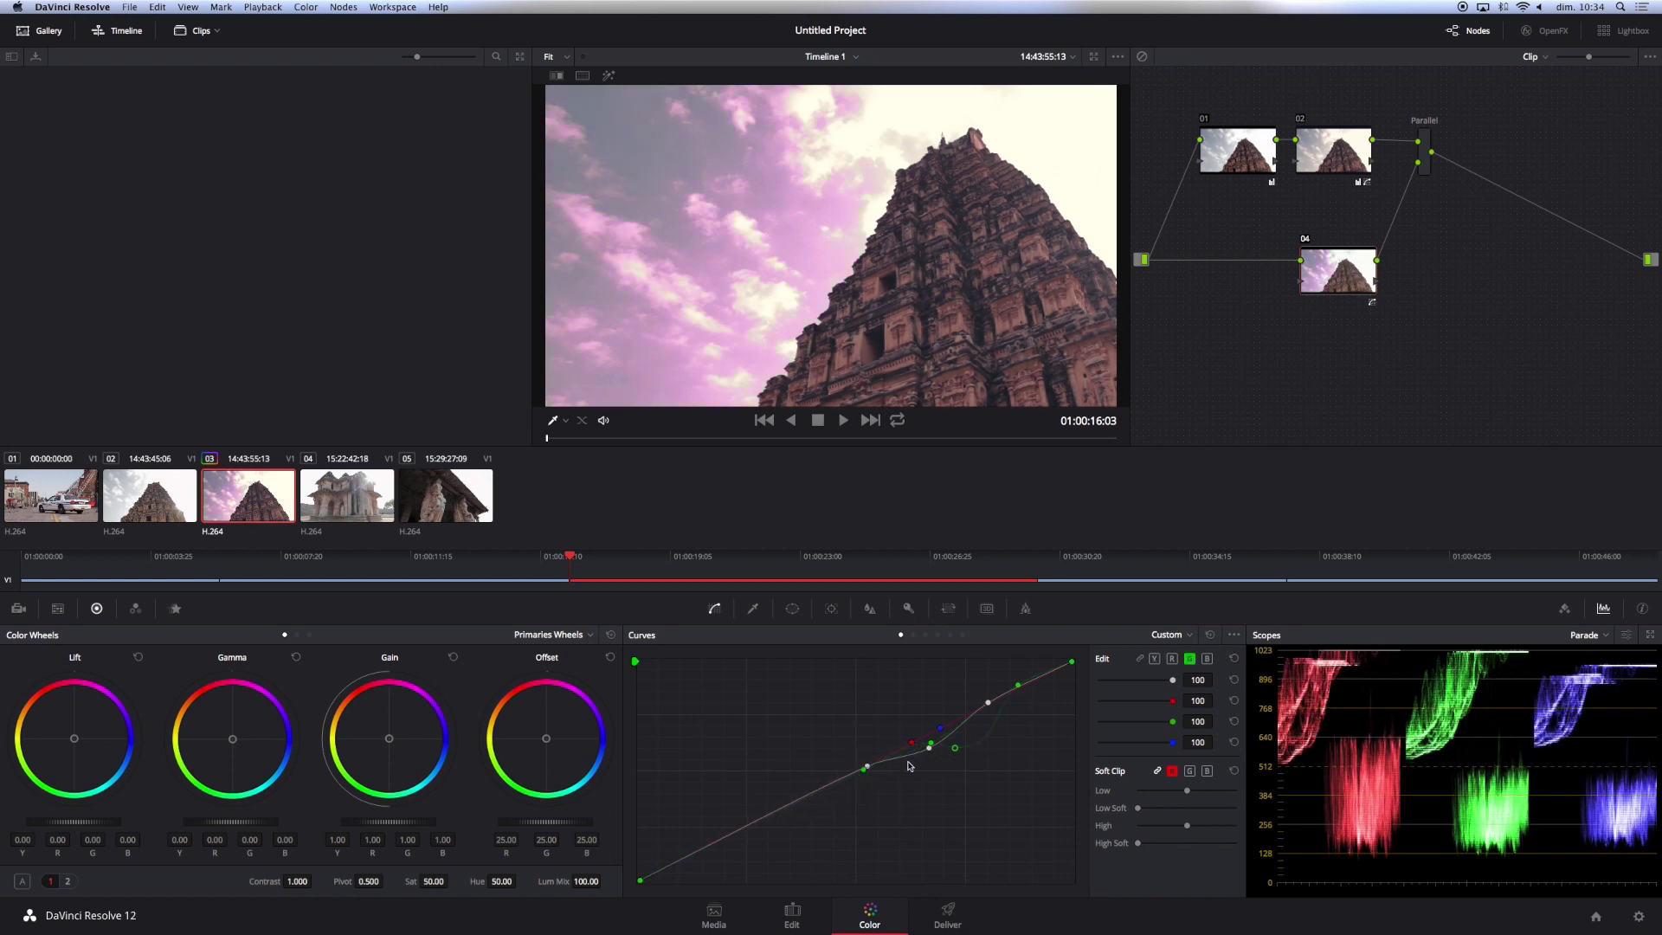
right_click(956, 749)
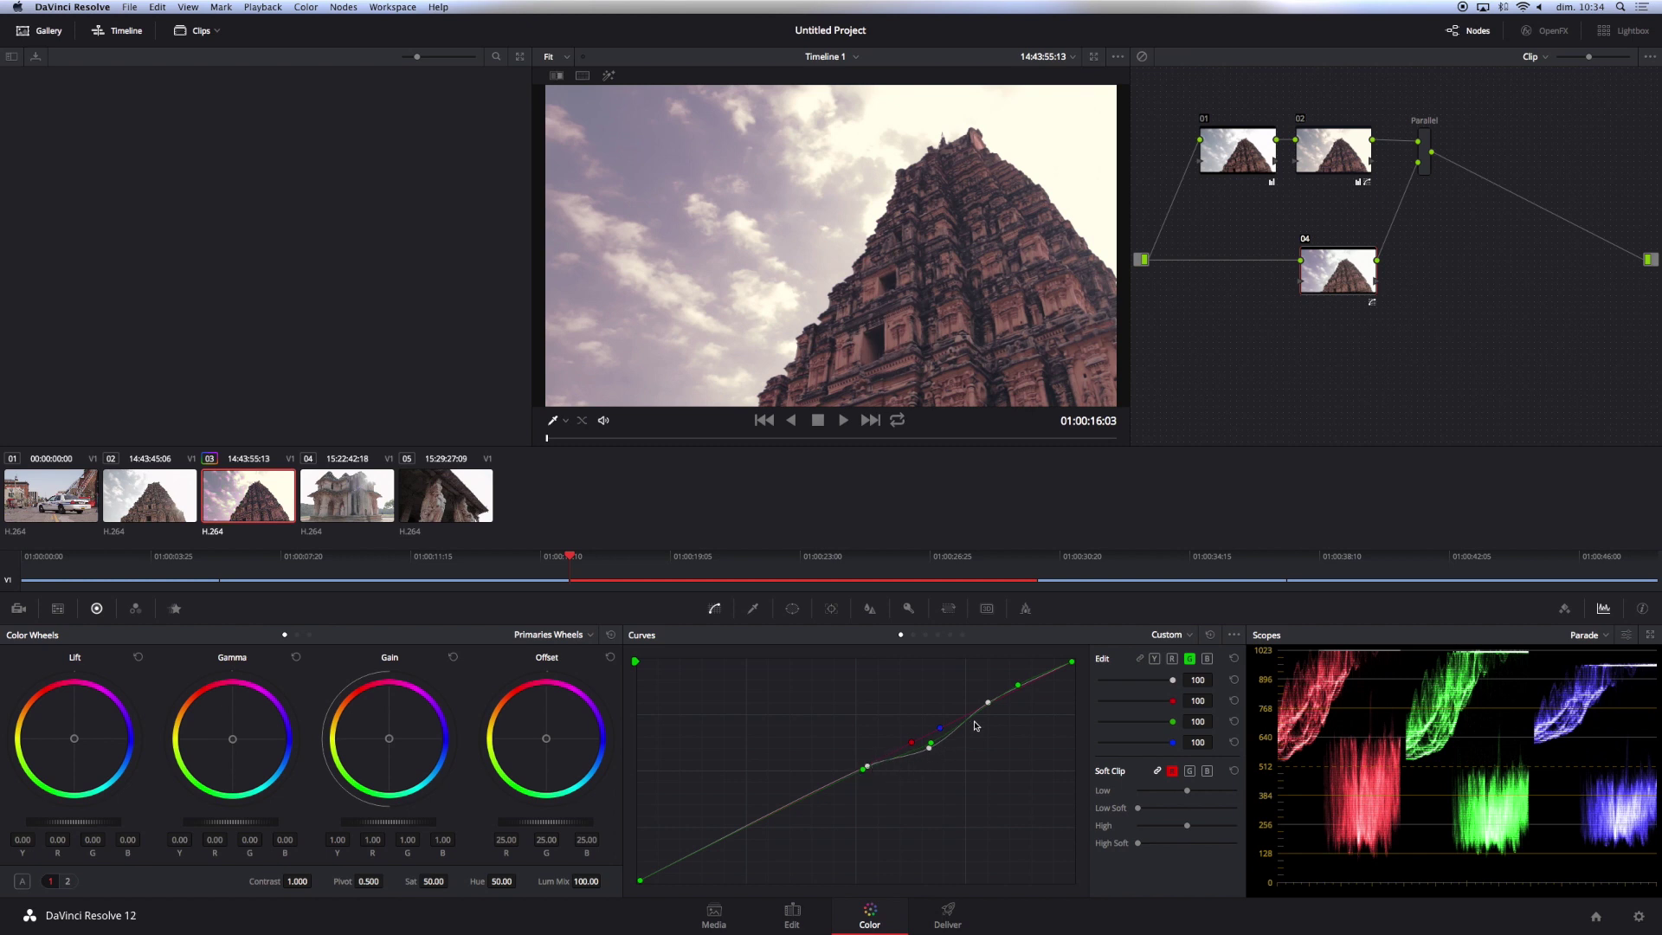
left_click(1152, 661)
left_click_drag(929, 750, 934, 754)
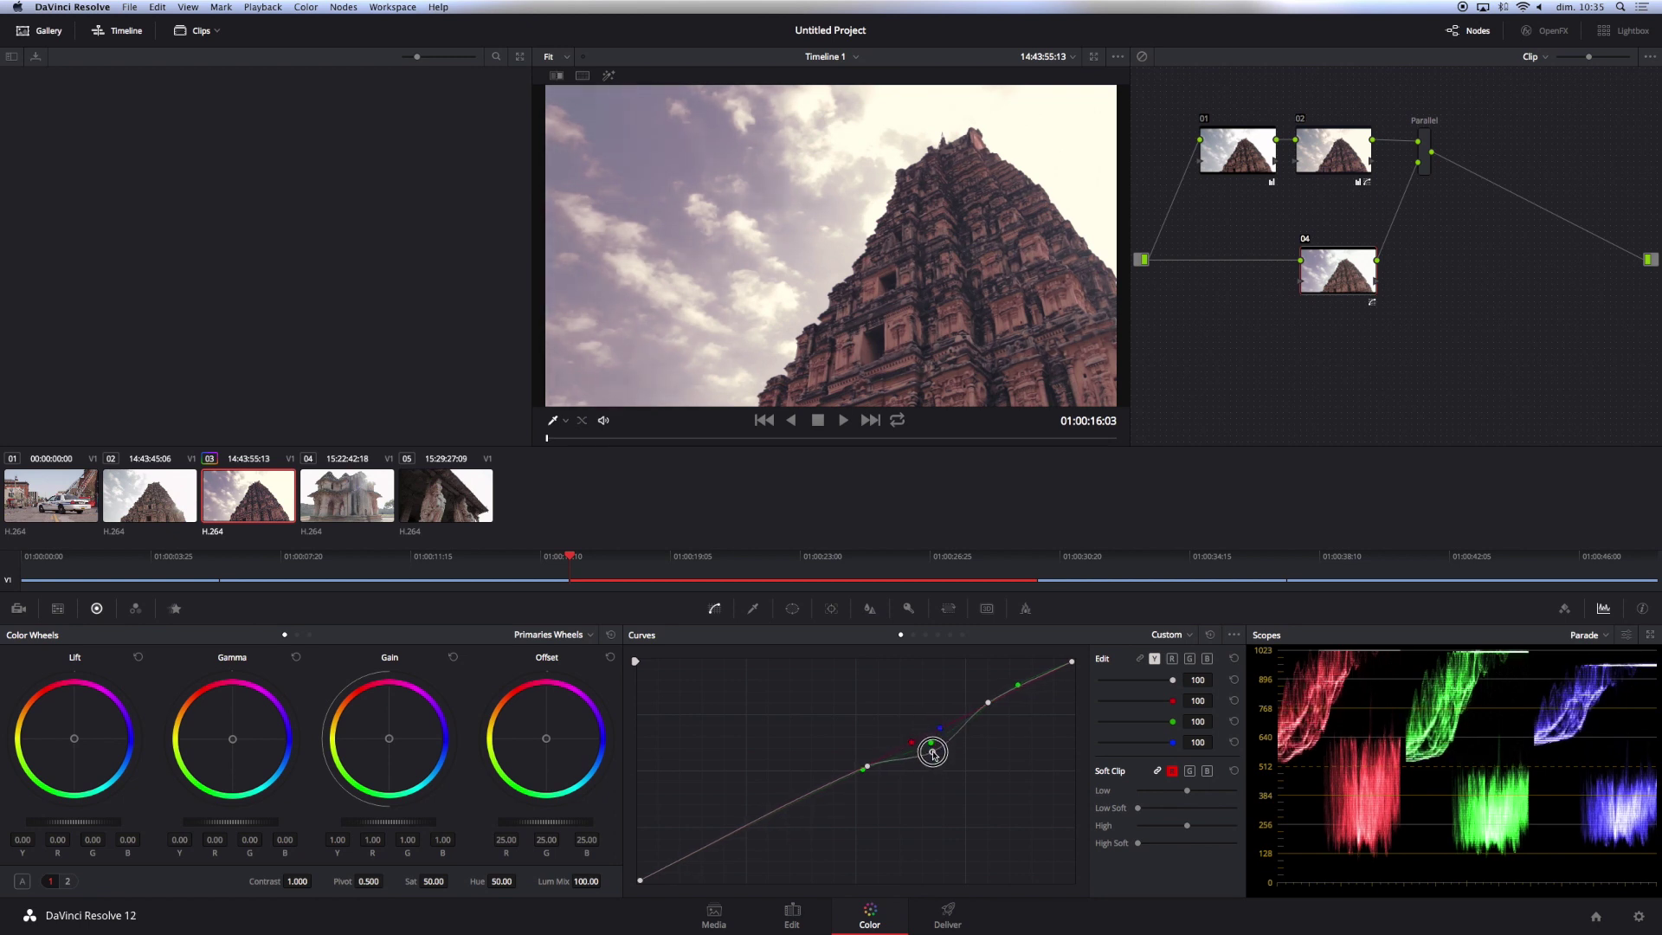
left_click_drag(934, 754, 934, 753)
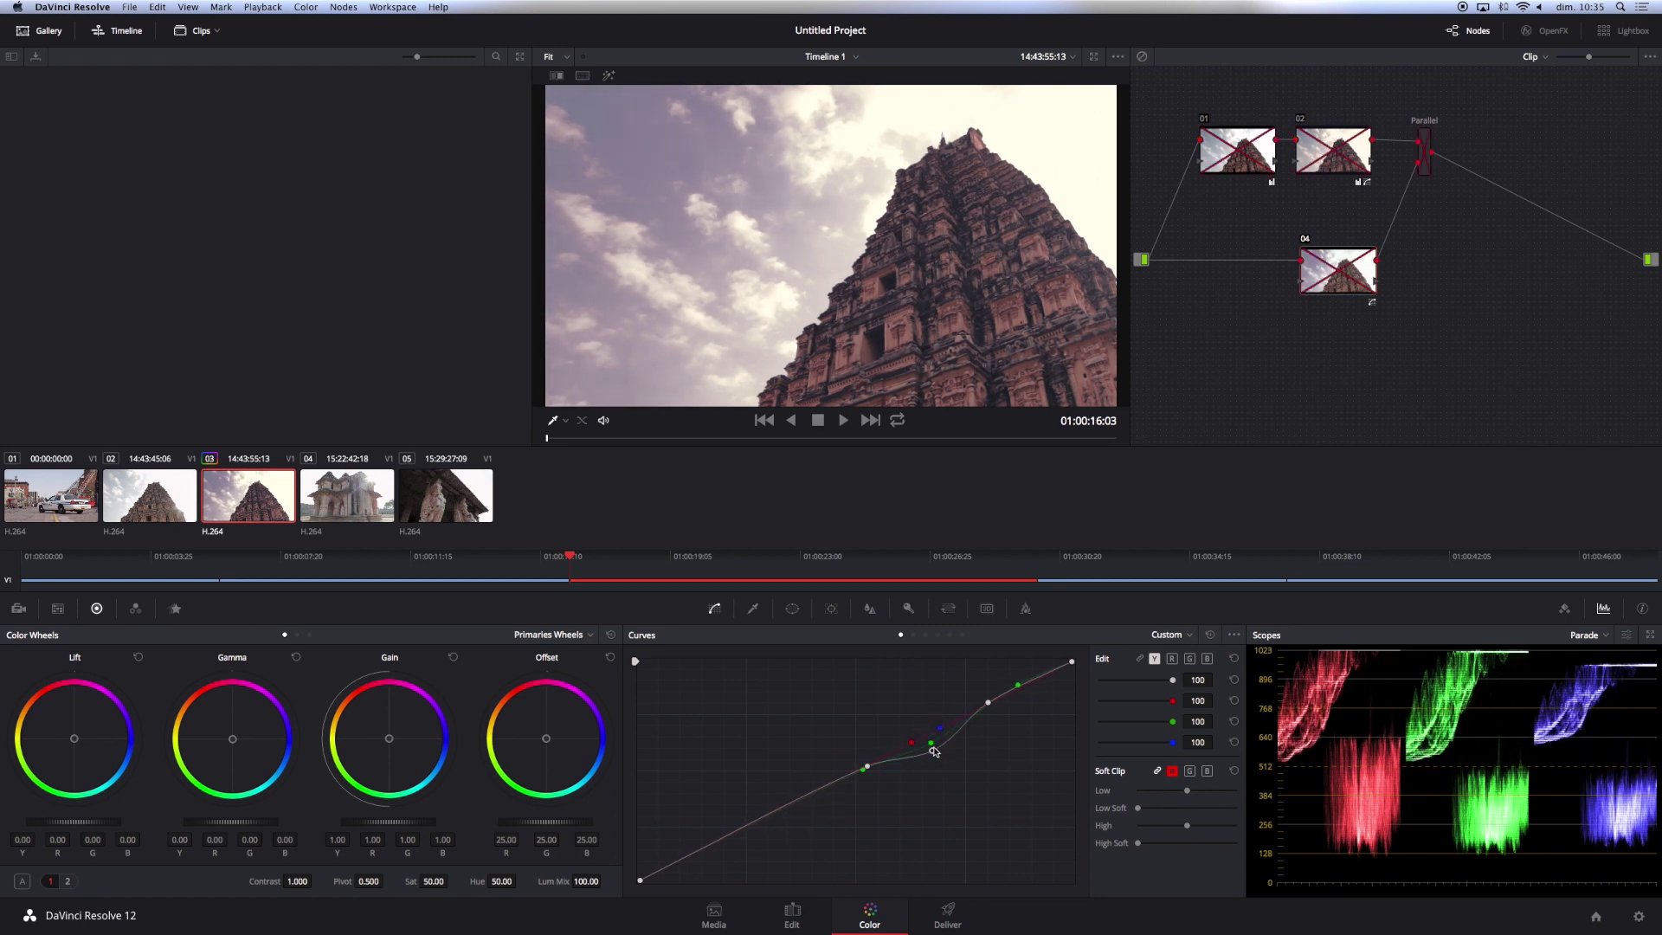
- Compare the grade with the ungraded image, then delete node 02 from the tree
key("shift+d")
key("shift+d")
key("shift+d")
key("shift+d")
key("shift+d")
key("shift+d")
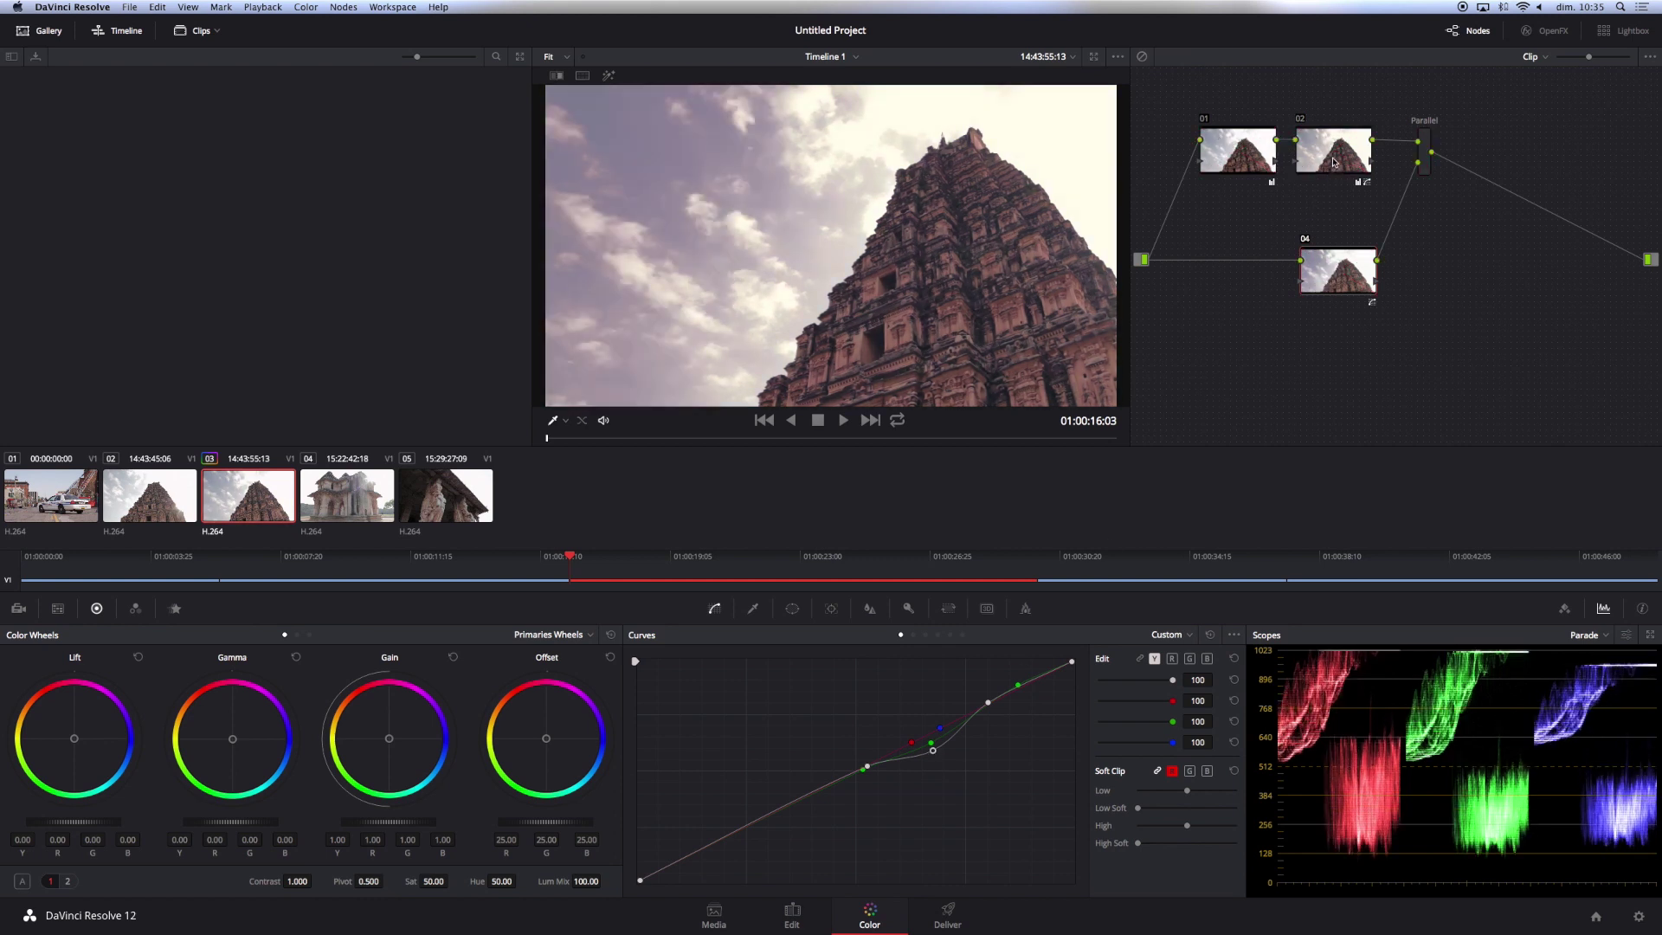
left_click(1333, 162)
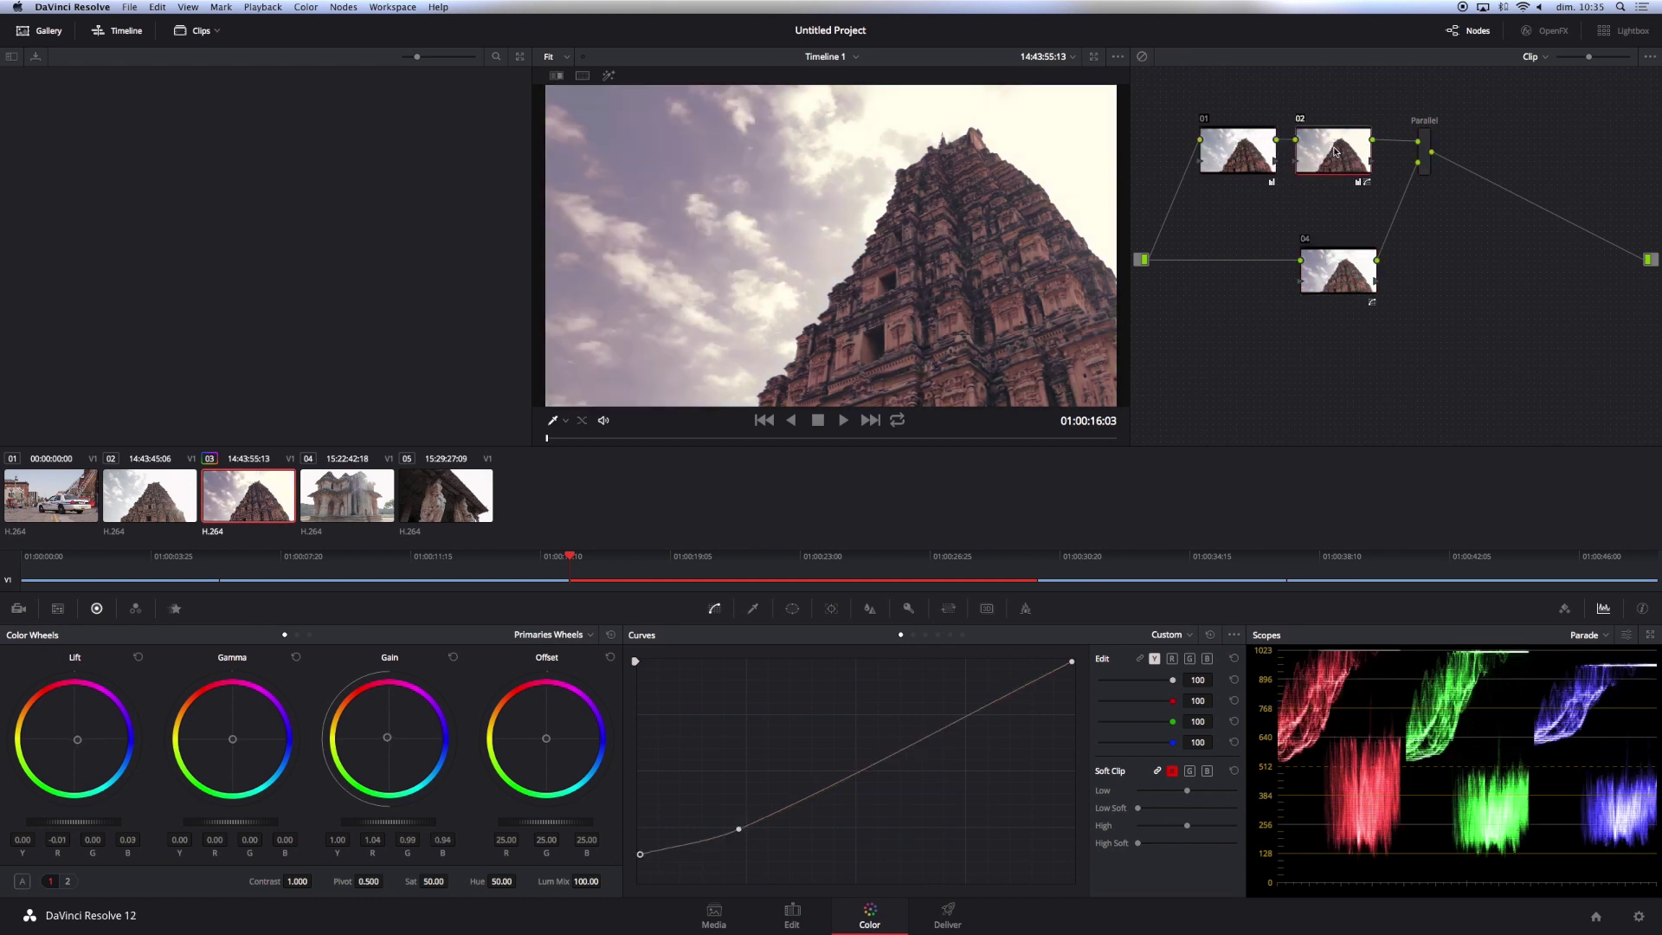
key("Delete")
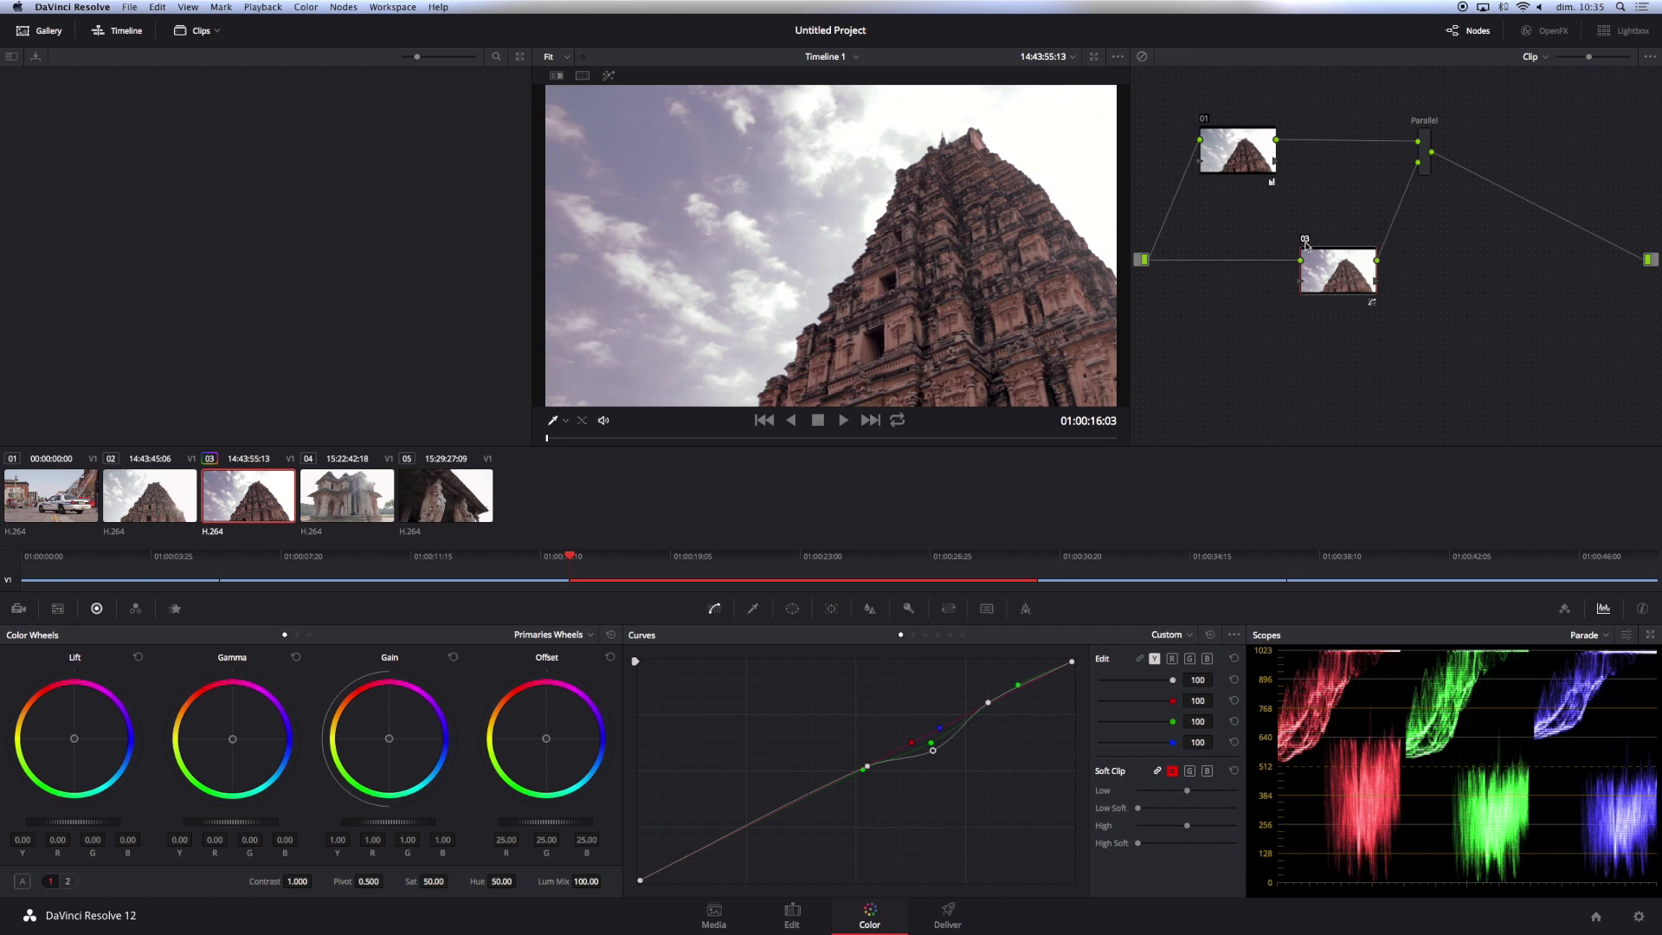
key("alt+d")
key("alt+d")
key("alt+d")
key("alt+d")
key("alt+d")
key("alt+d")
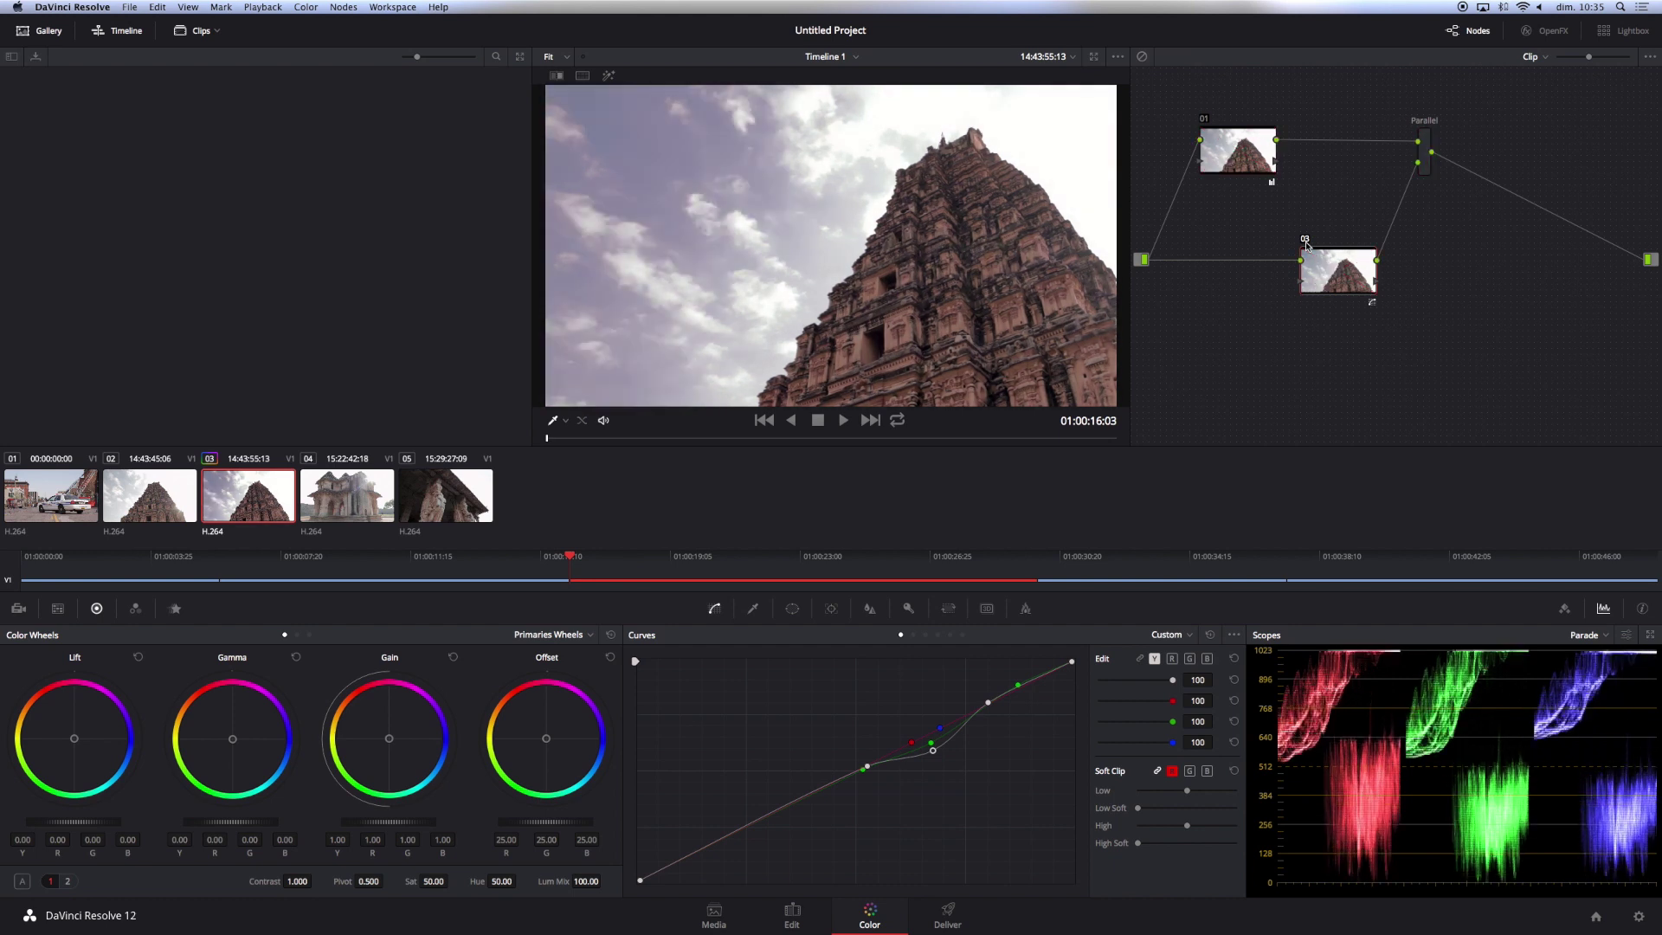
key("alt+d")
key("alt+d")
key("alt+d")
key("alt+d")
key("alt+d")
key("alt+d")
key("alt+d")
key("alt+d")
key("alt+d")
key("alt+d")
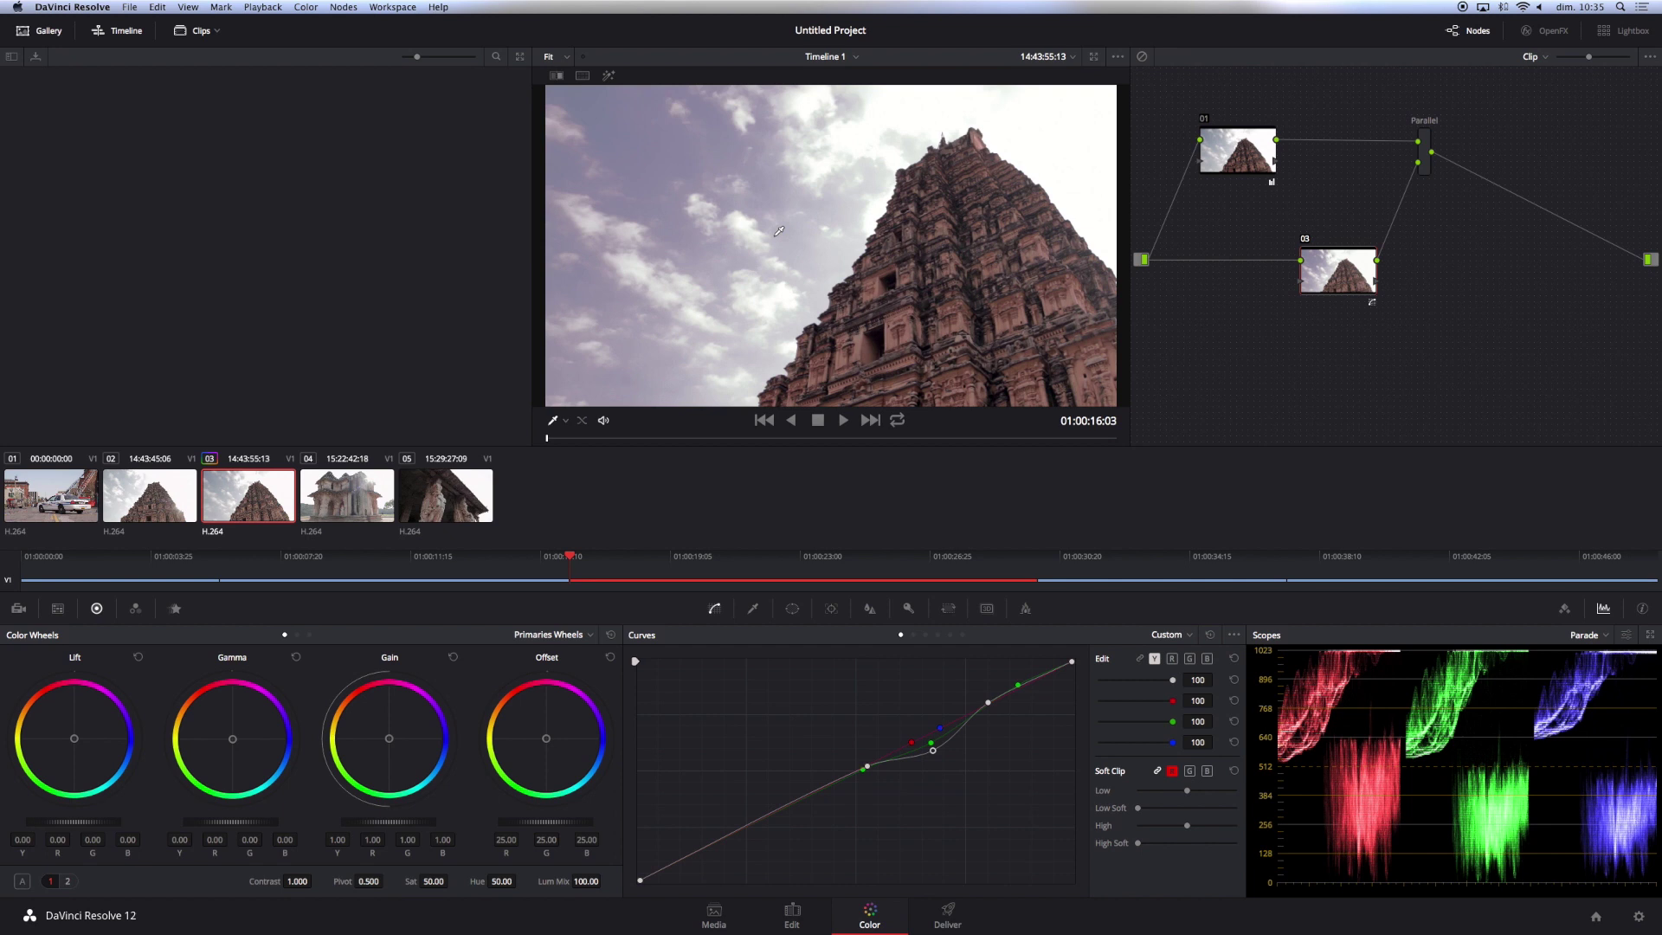